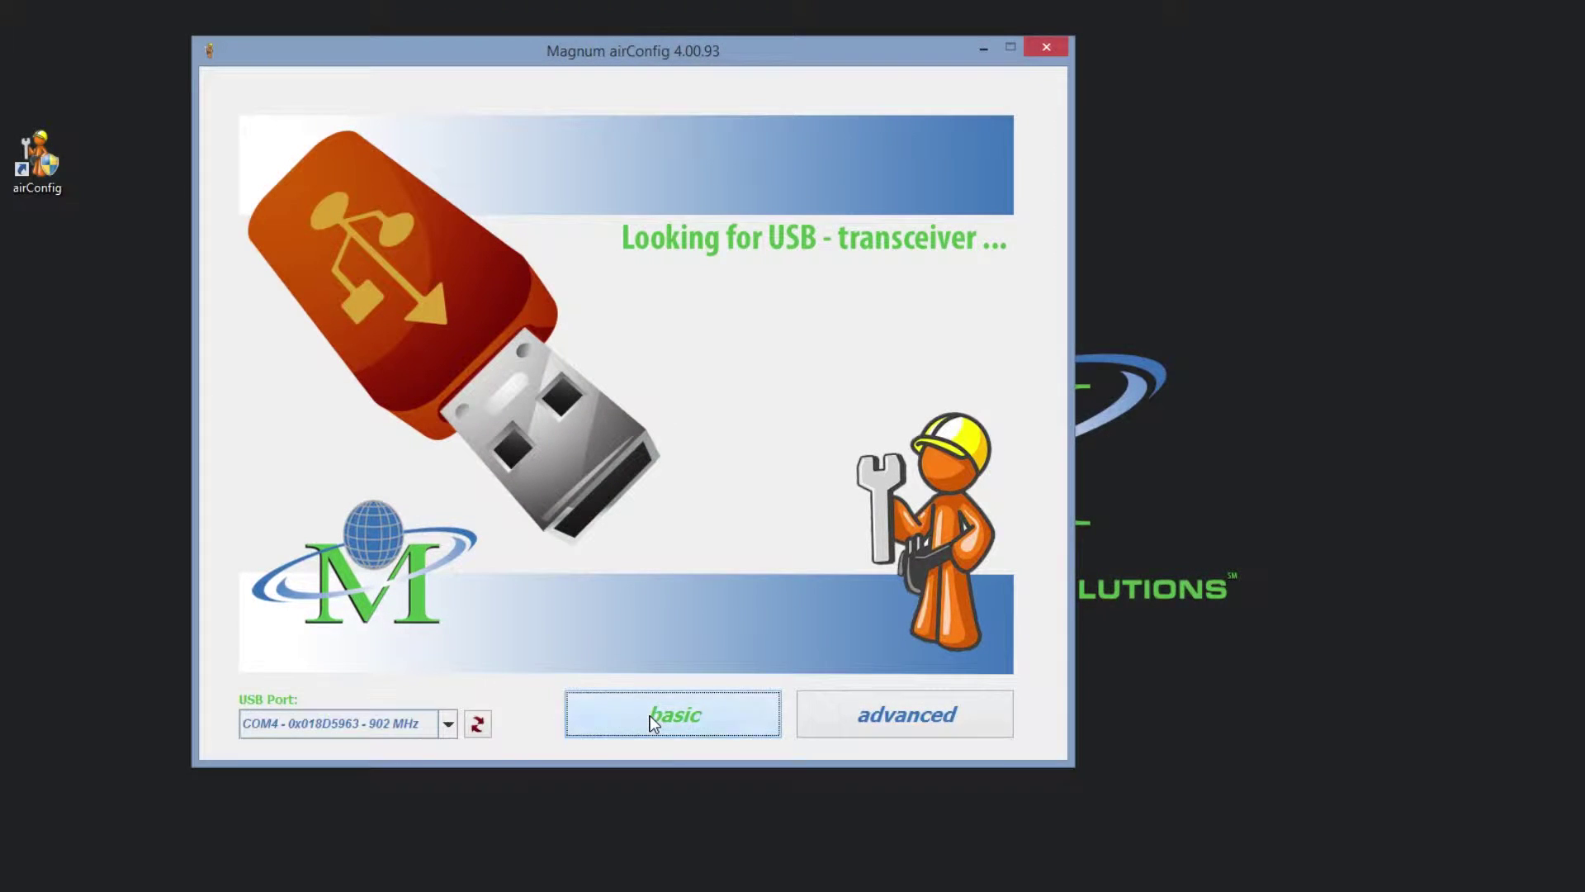
- Choose basic mode on the Magnum airConfig startup screen
{"action": "left_click", "coordinate": [651, 715]}
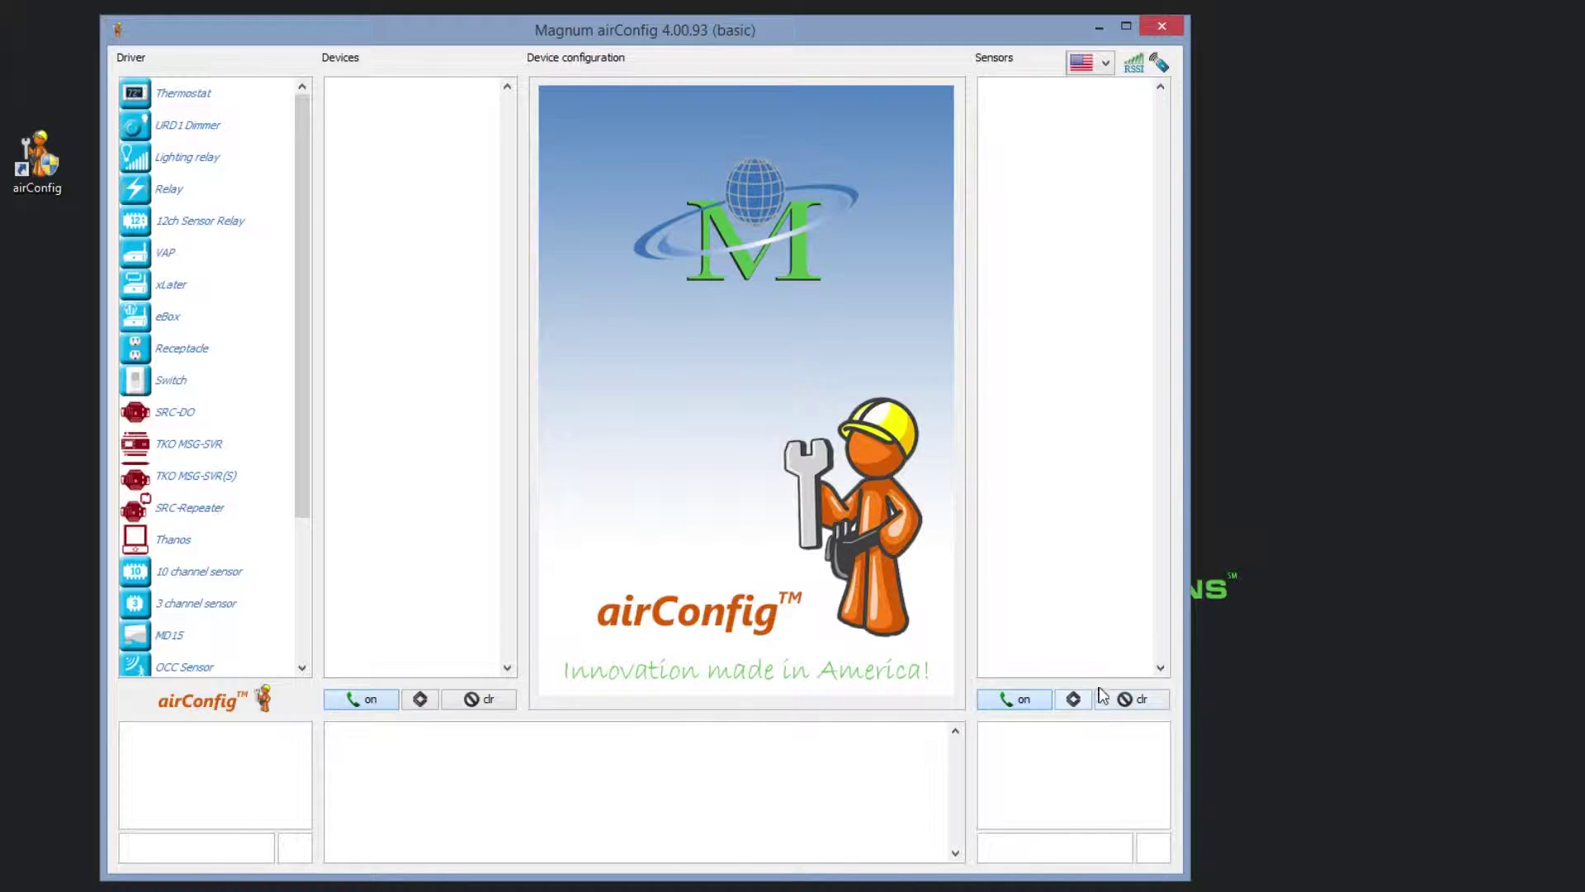
- Turn on sensor listening and select the first of the five detected sensors
{"action": "left_click", "coordinate": [1132, 58]}
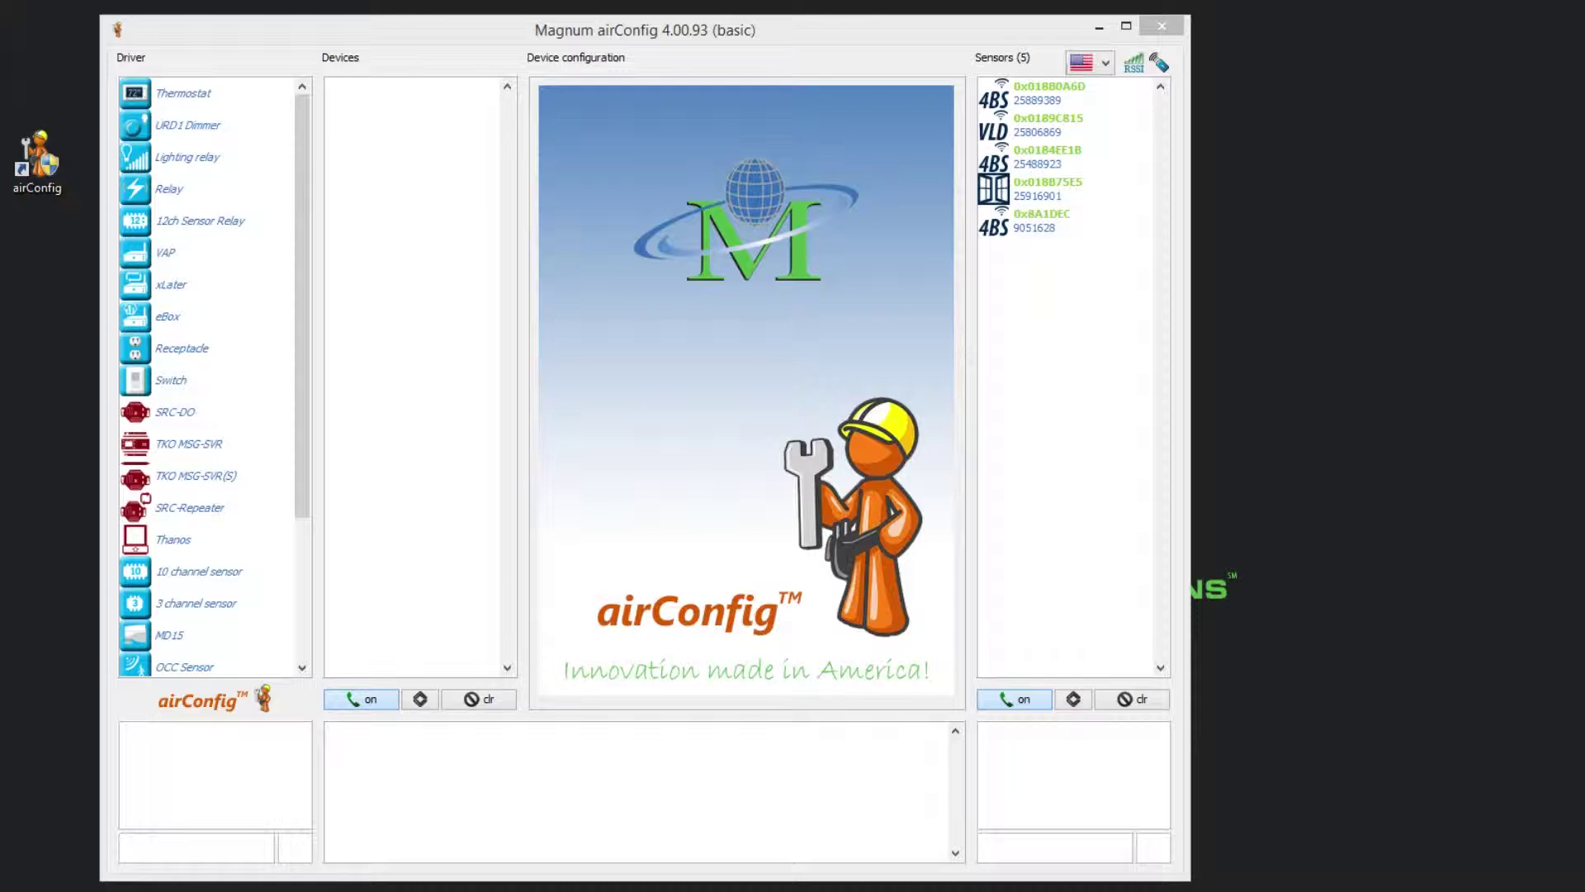
{"action": "left_click", "coordinate": [1049, 93]}
{"action": "right_click", "coordinate": [1032, 87]}
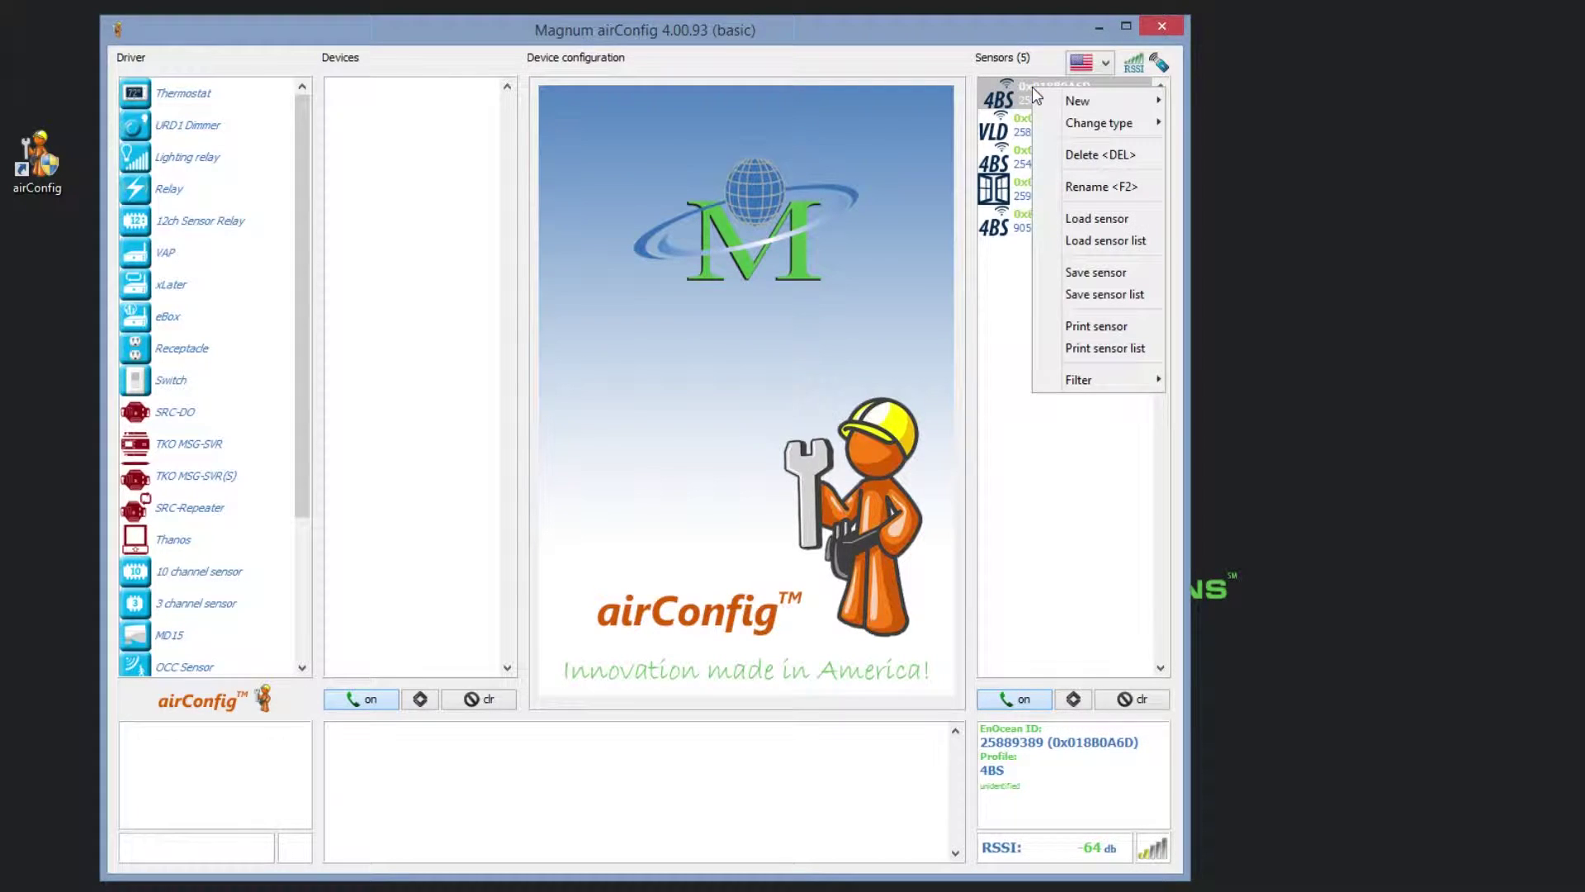
- Rename sensor 0x018B0A6D to 'Tutorial', then inspect sensors 0x8A1DEC and 0x018B75E5
{"action": "left_click", "coordinate": [1115, 183]}
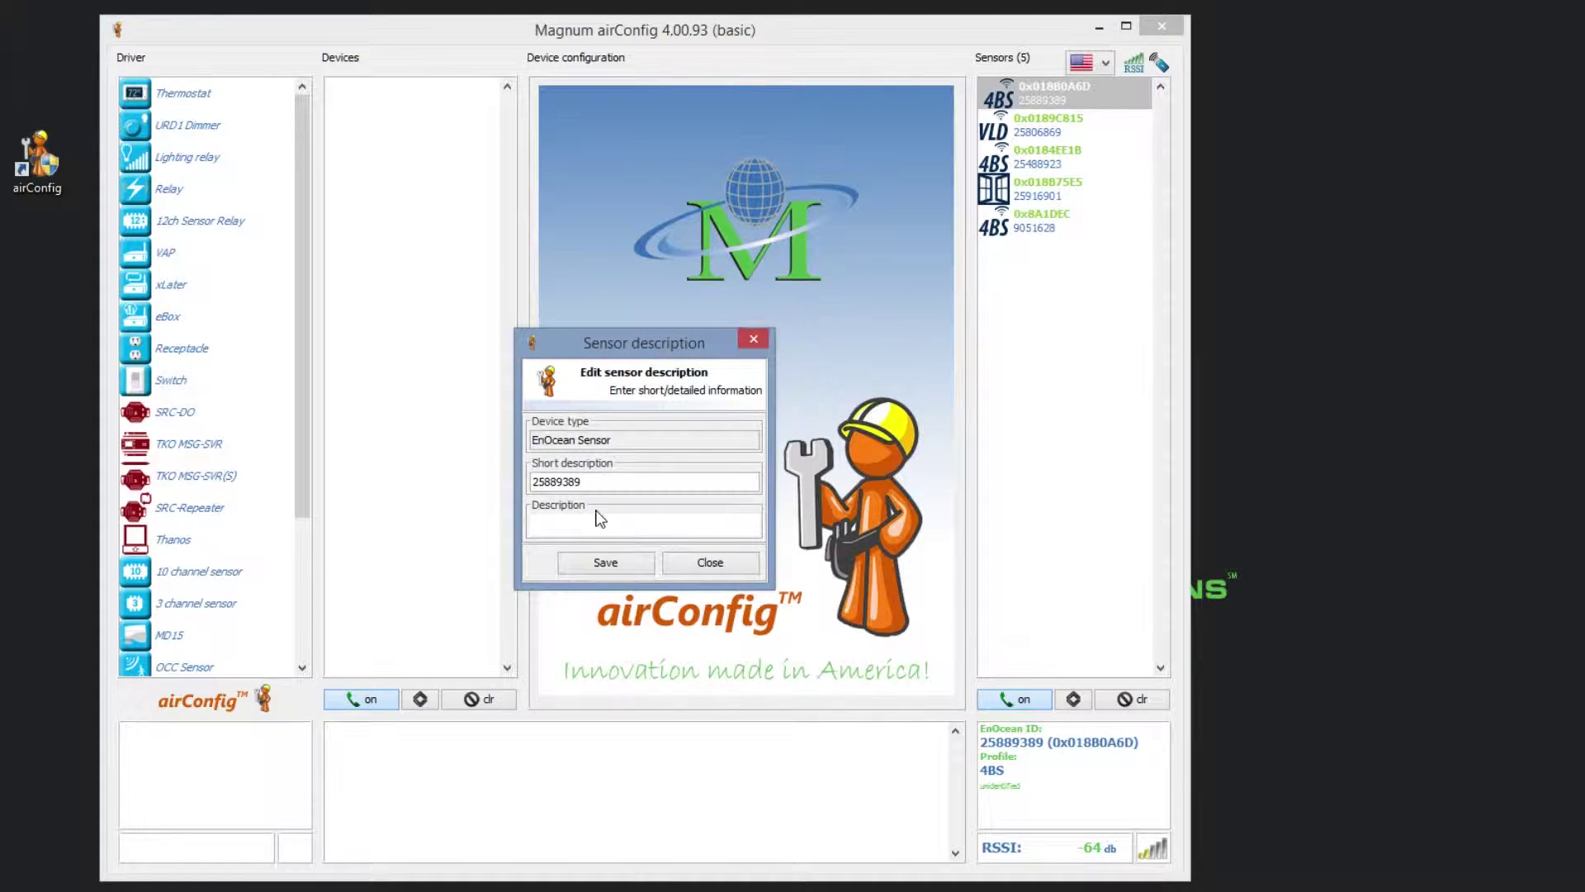
{"action": "left_click_drag", "start_coordinate": [599, 484], "coordinate": [521, 485]}
{"action": "type", "text": "Tutorial"}
{"action": "key", "text": "Return"}
{"action": "left_click", "coordinate": [1081, 228]}
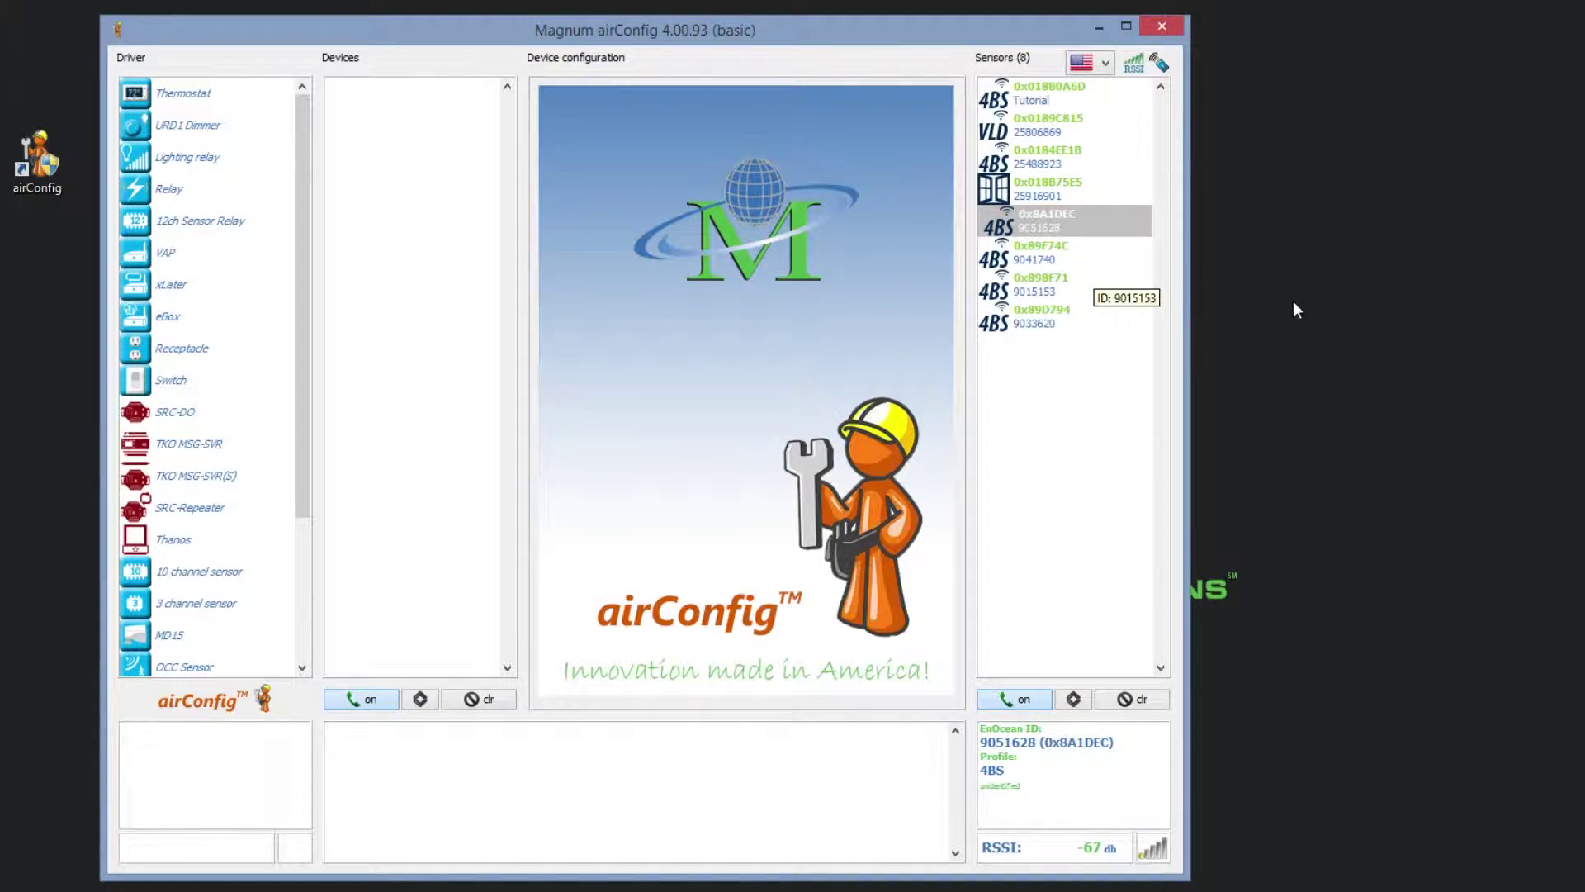
{"action": "left_click", "coordinate": [1098, 196]}
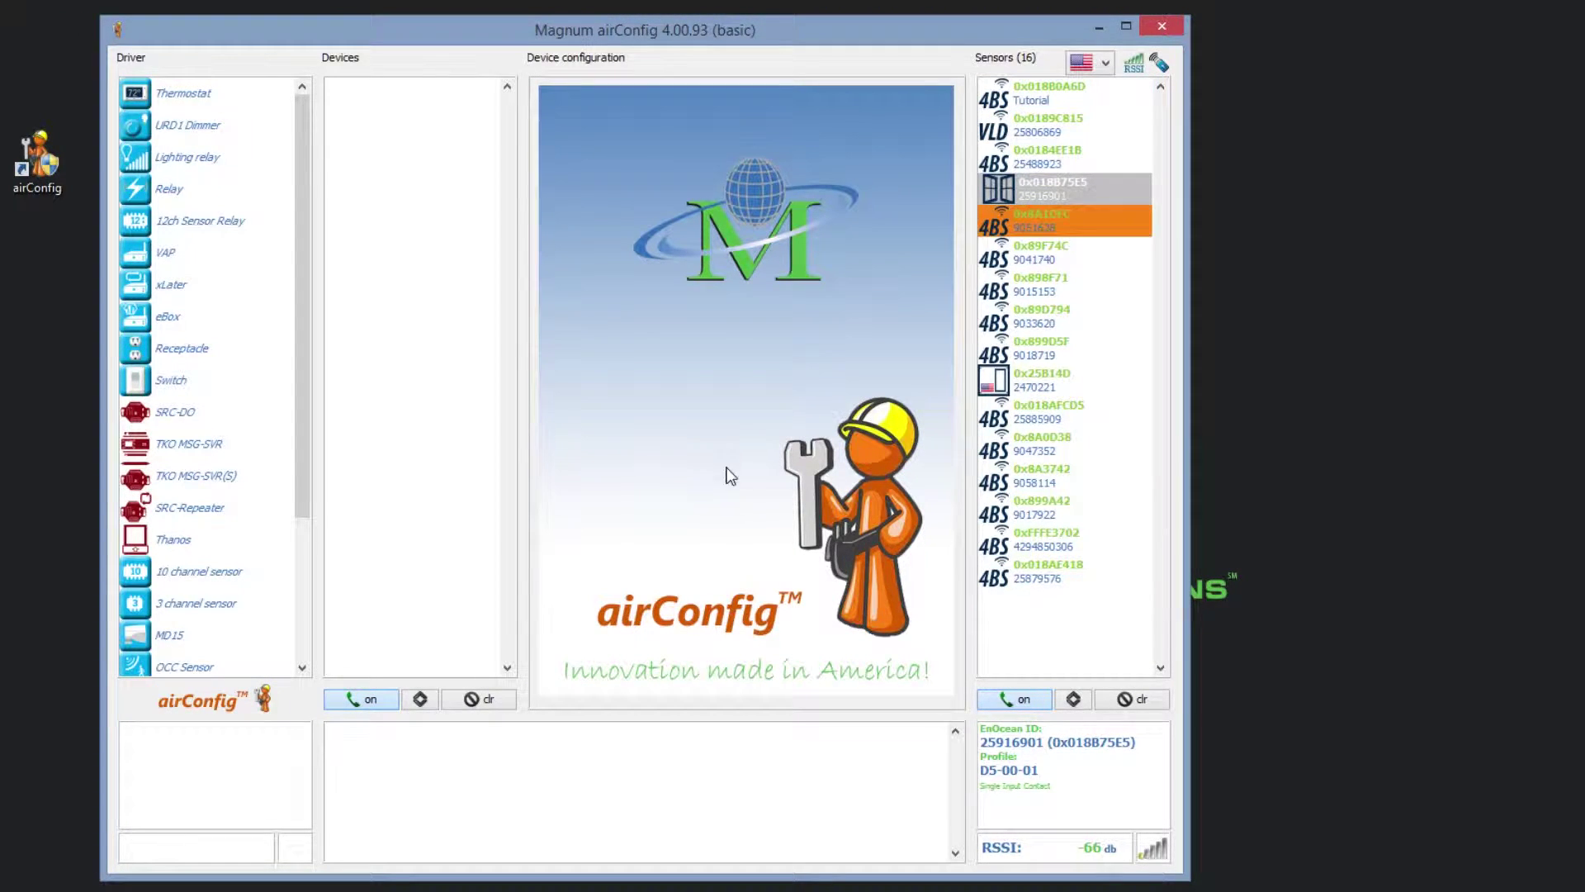
- Query Thermostat devices and read the first thermostat's configuration, showing firmware 1.0.1.4
{"action": "left_click", "coordinate": [211, 97]}
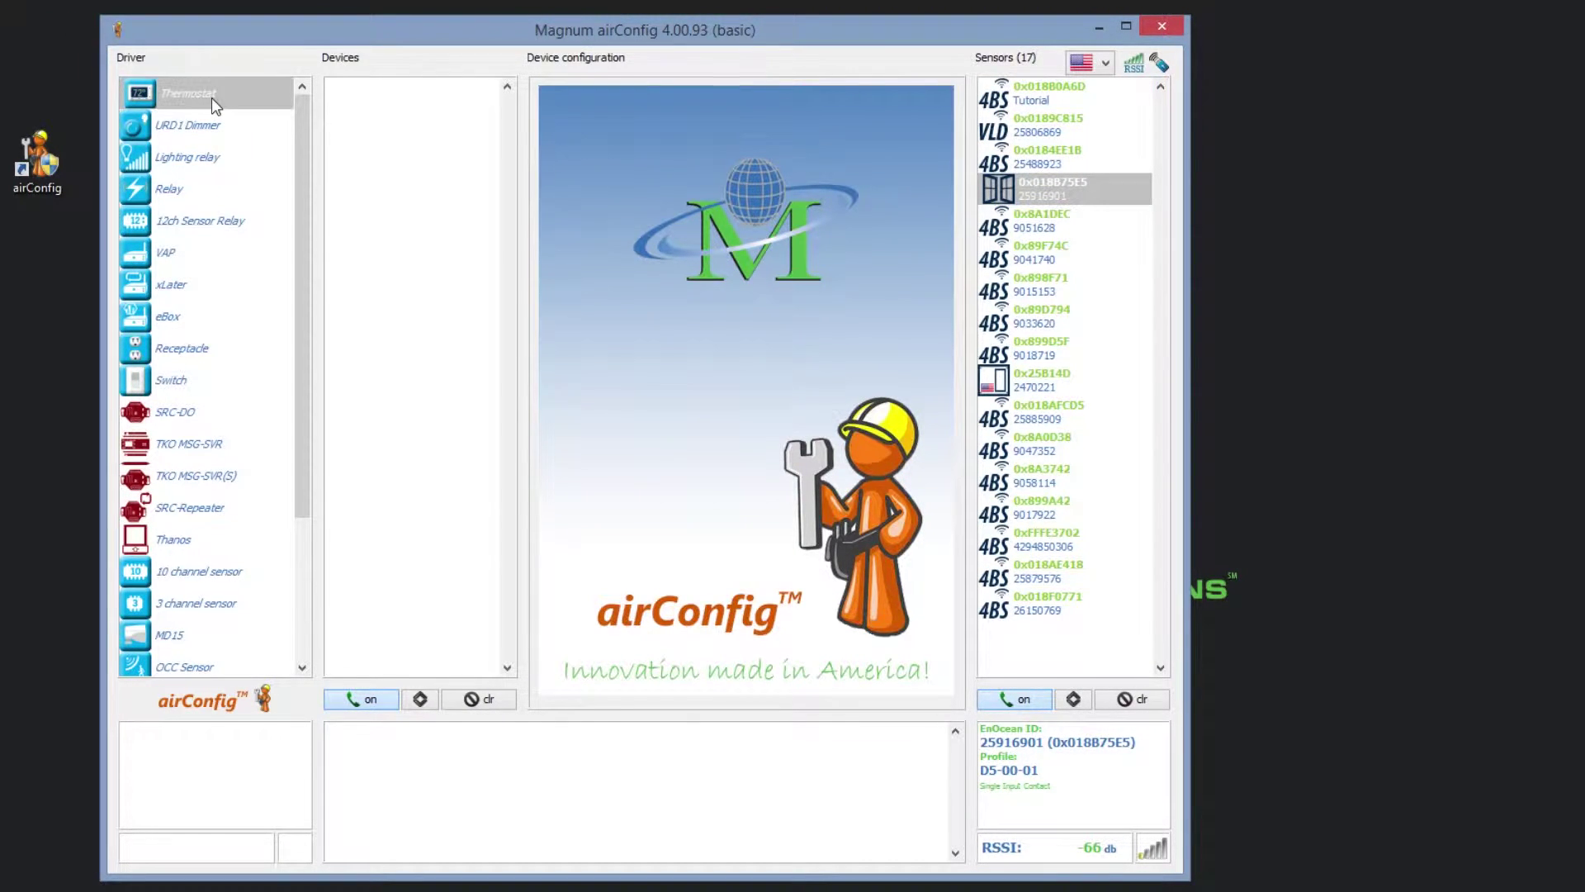
{"action": "right_click", "coordinate": [212, 98]}
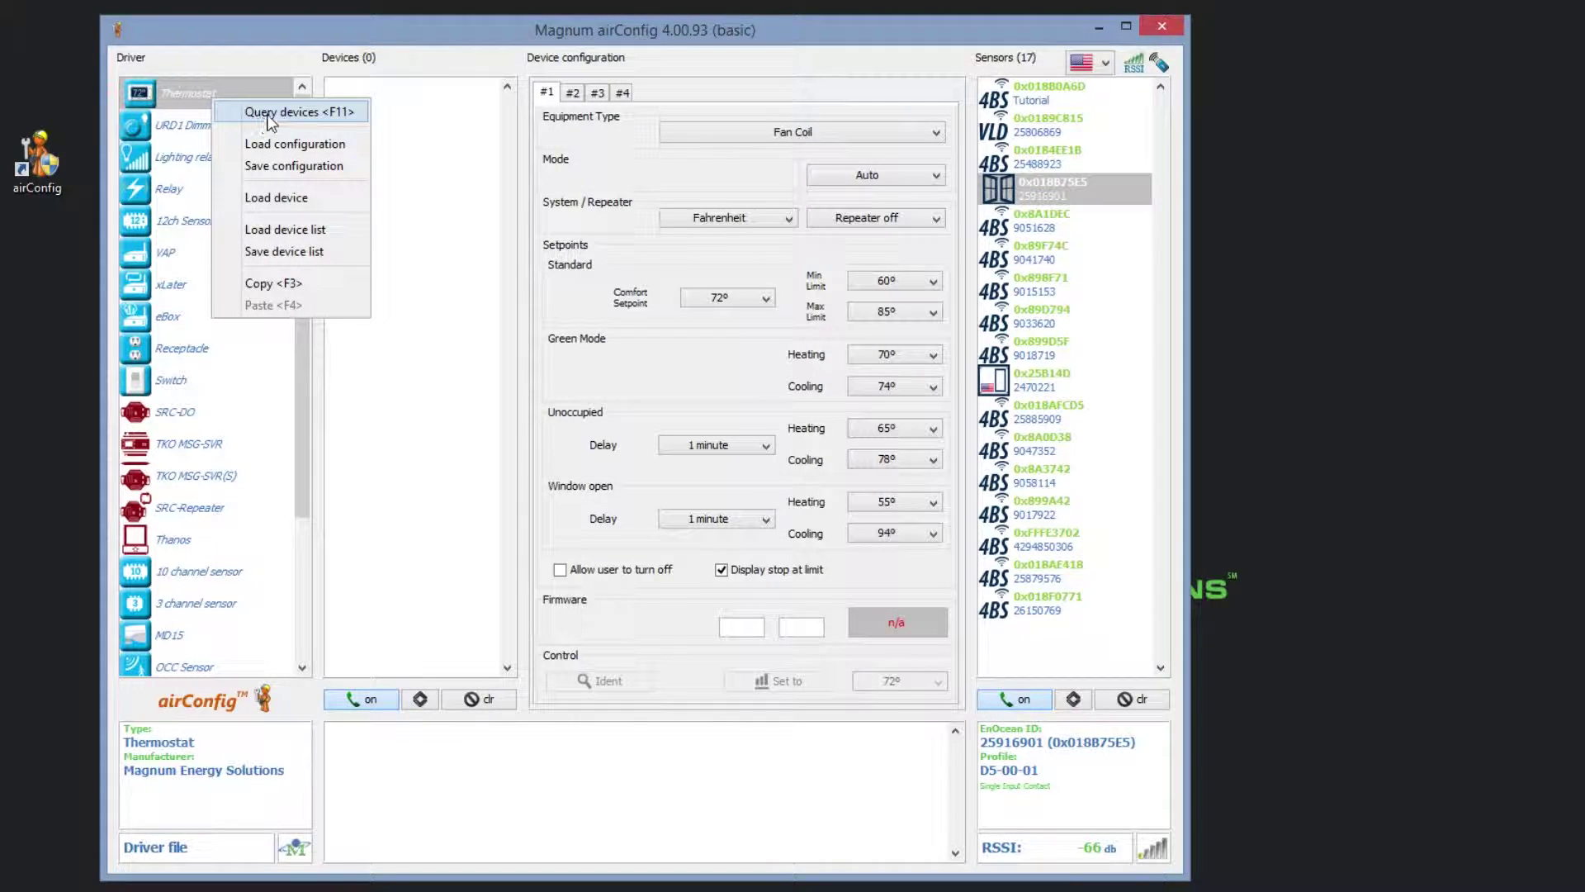
{"action": "left_click", "coordinate": [304, 109]}
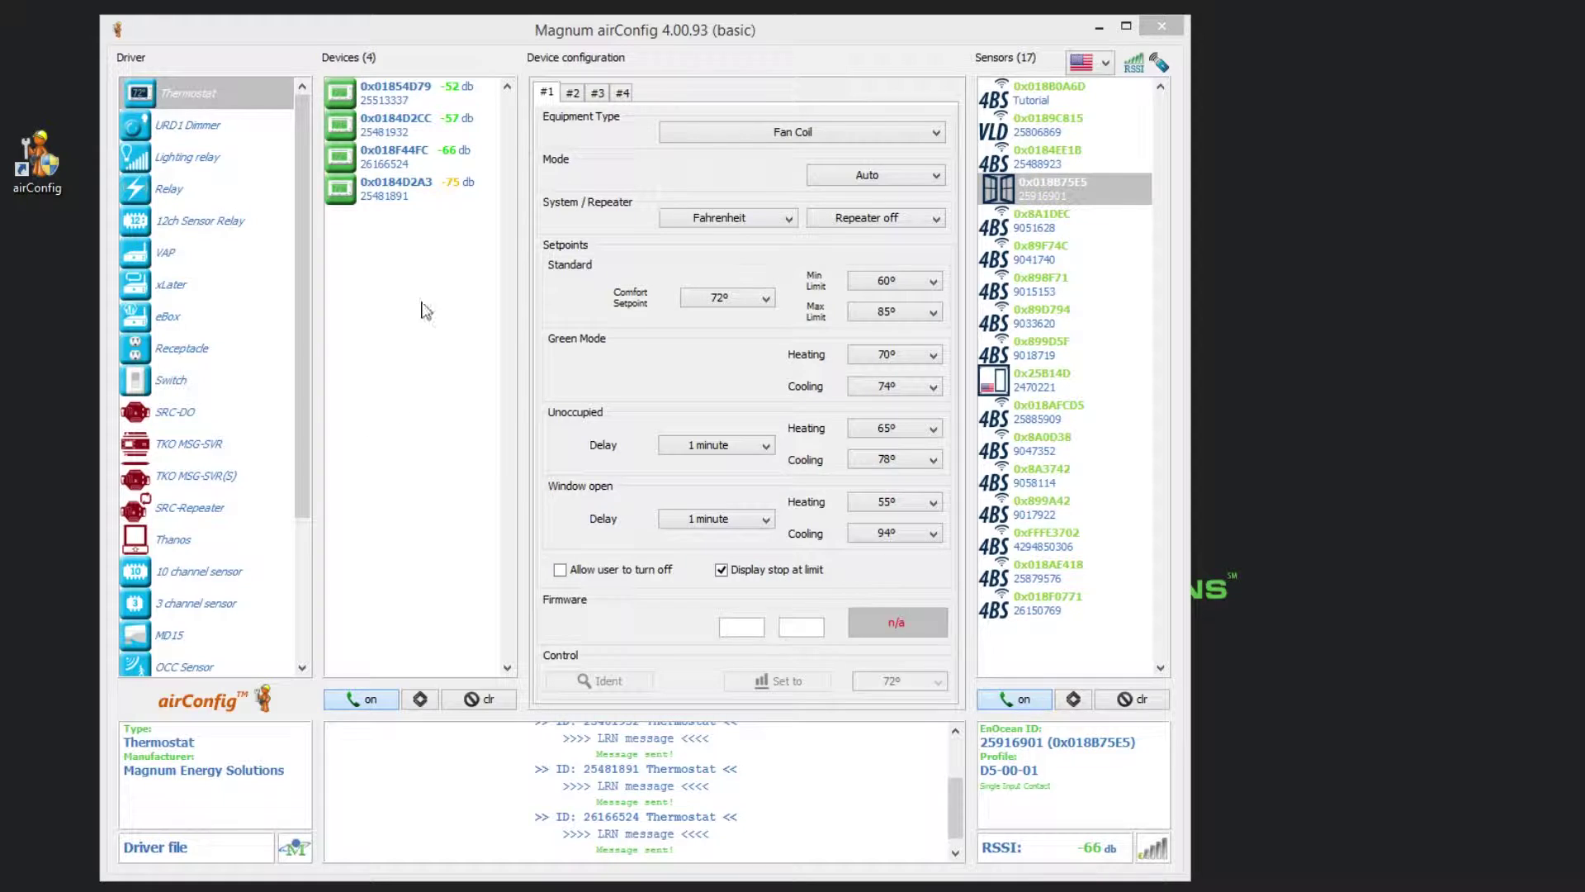
{"action": "left_click", "coordinate": [434, 98]}
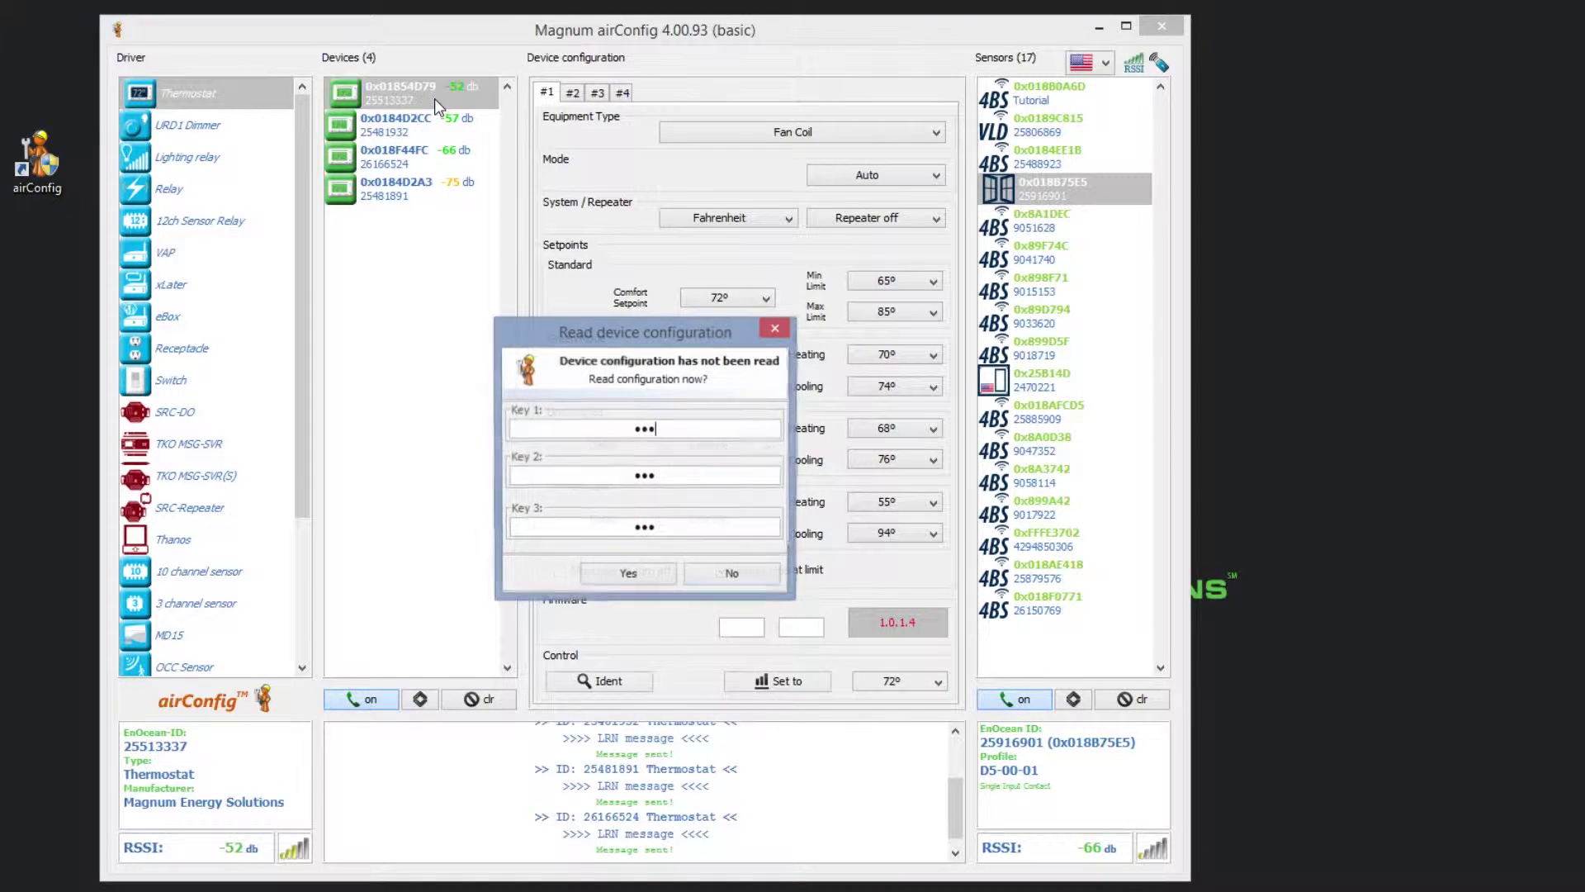
{"action": "left_click", "coordinate": [607, 580]}
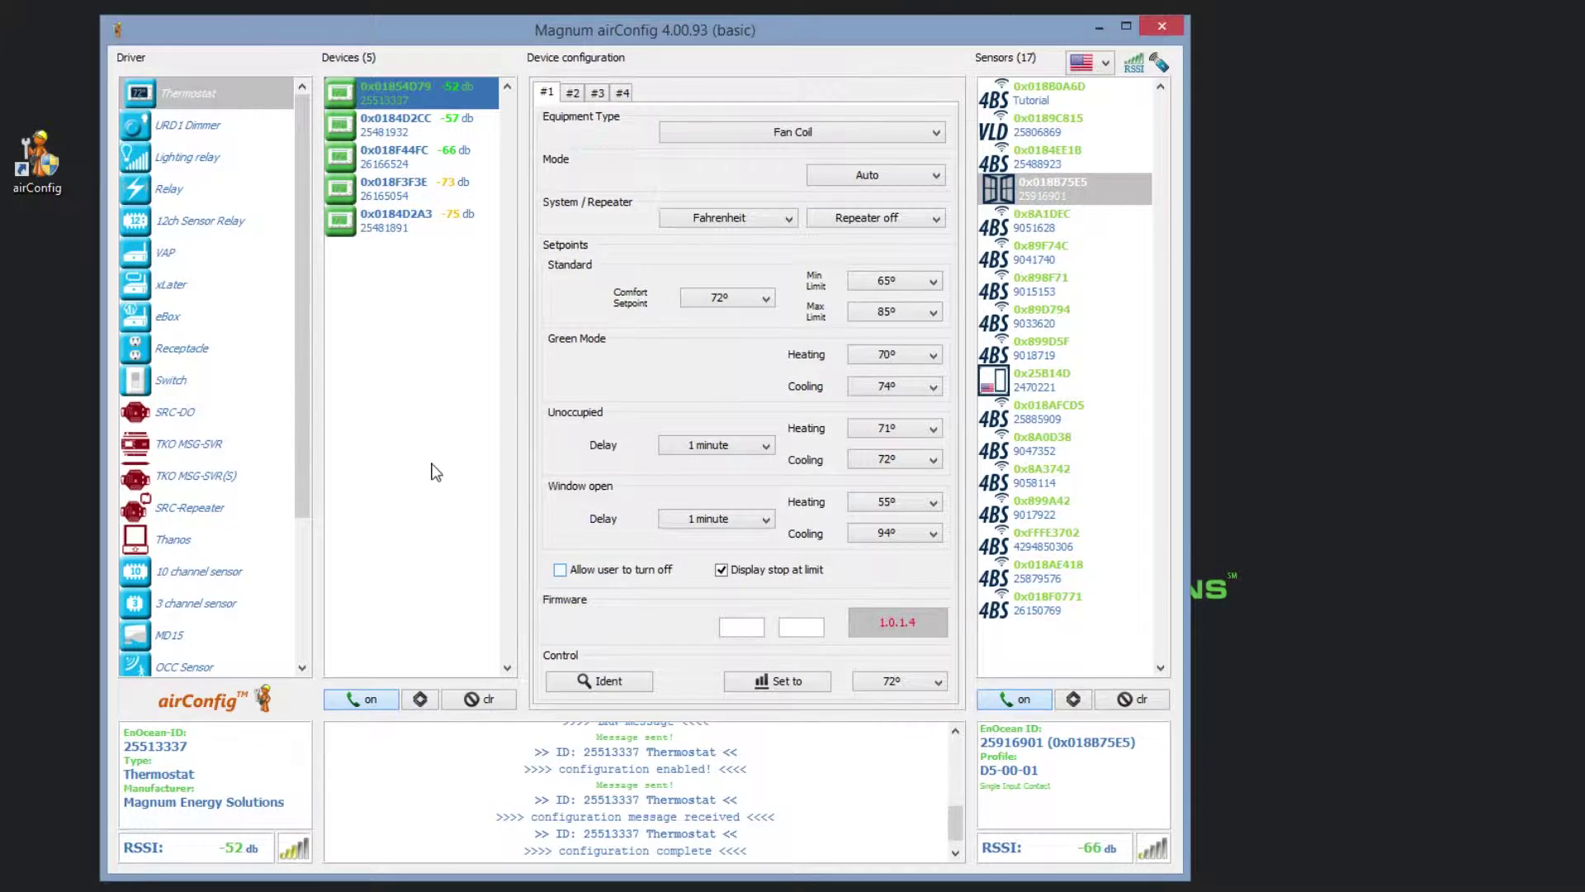
{"action": "left_click", "coordinate": [623, 94]}
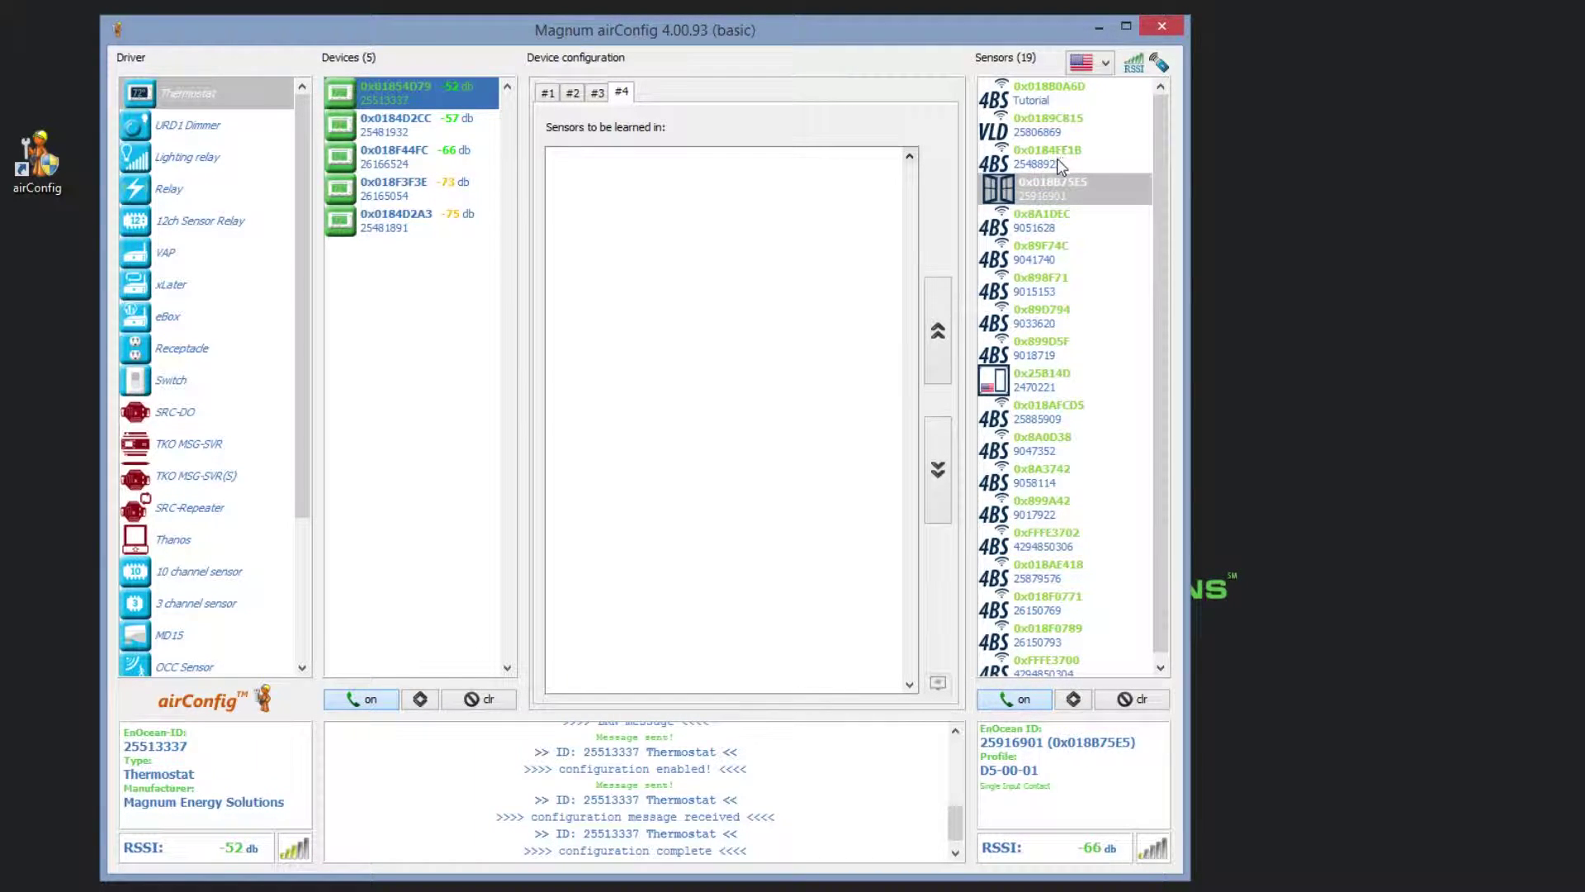
- Drag 0x018B75E5, 0x018AFCD5 and 0xFFFE3700 into tab #4's 'Sensors to be learned in' list
{"action": "left_click_drag", "start_coordinate": [1051, 190], "coordinate": [796, 203]}
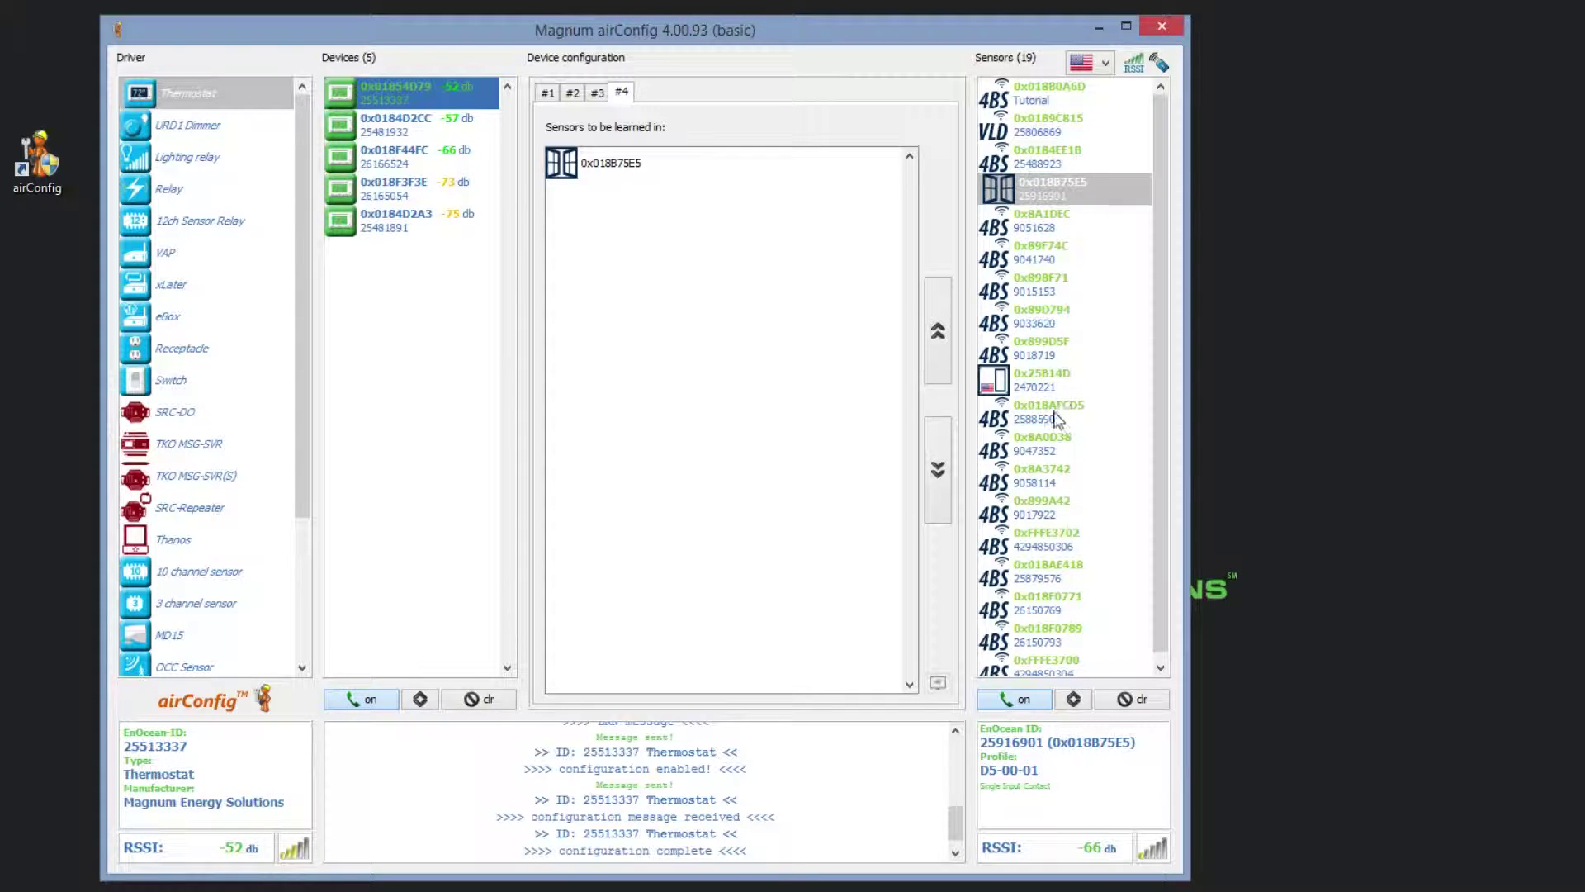
{"action": "left_click_drag", "start_coordinate": [1055, 418], "coordinate": [681, 334]}
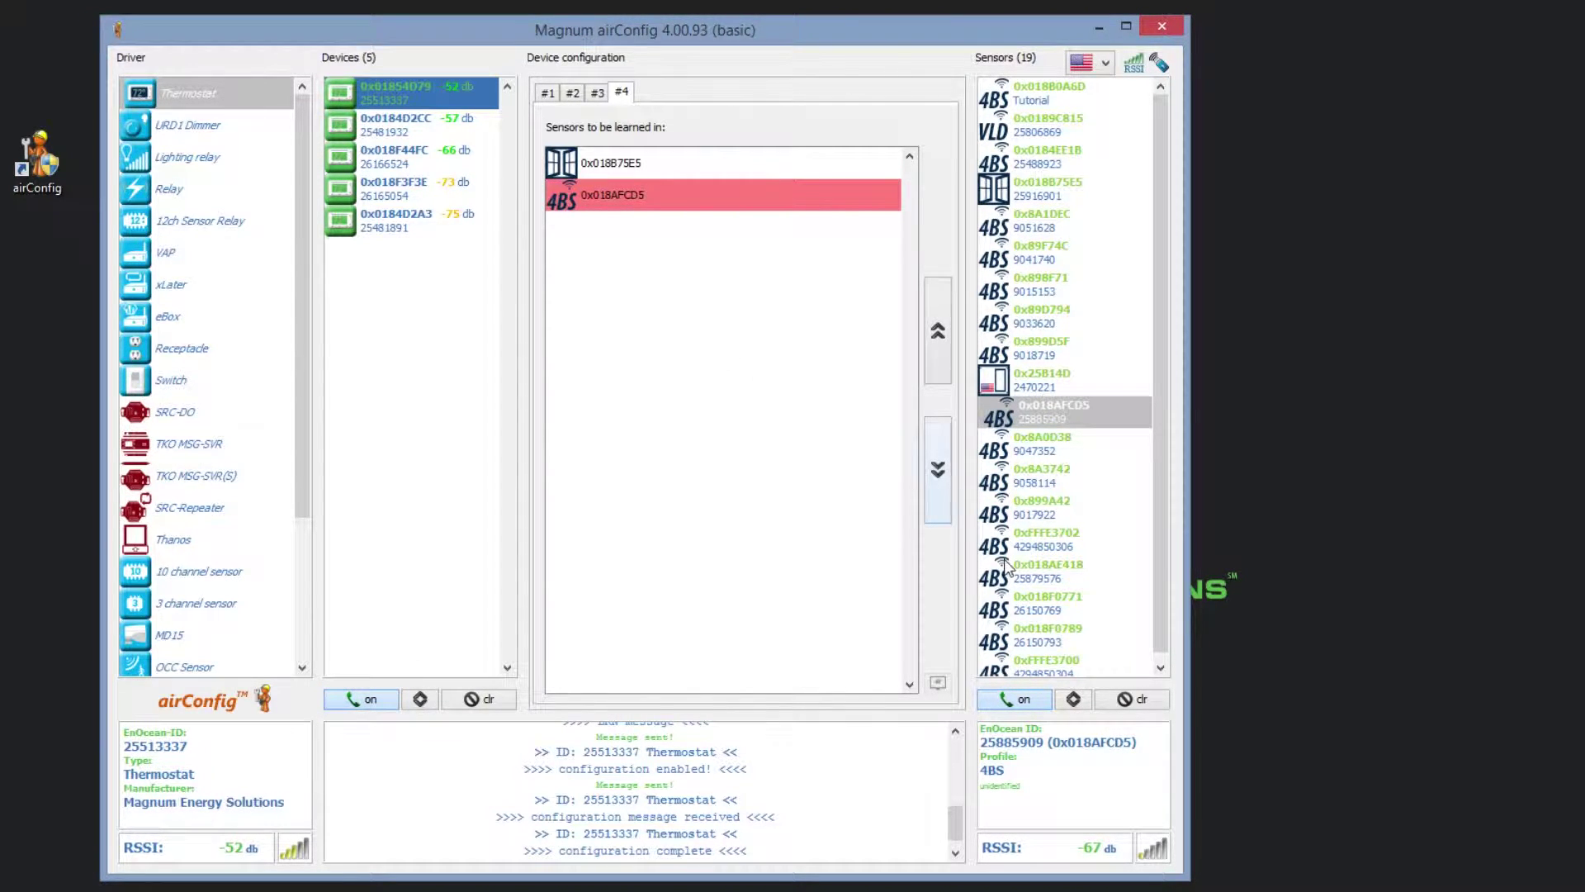
{"action": "left_click_drag", "start_coordinate": [1076, 672], "coordinate": [710, 464]}
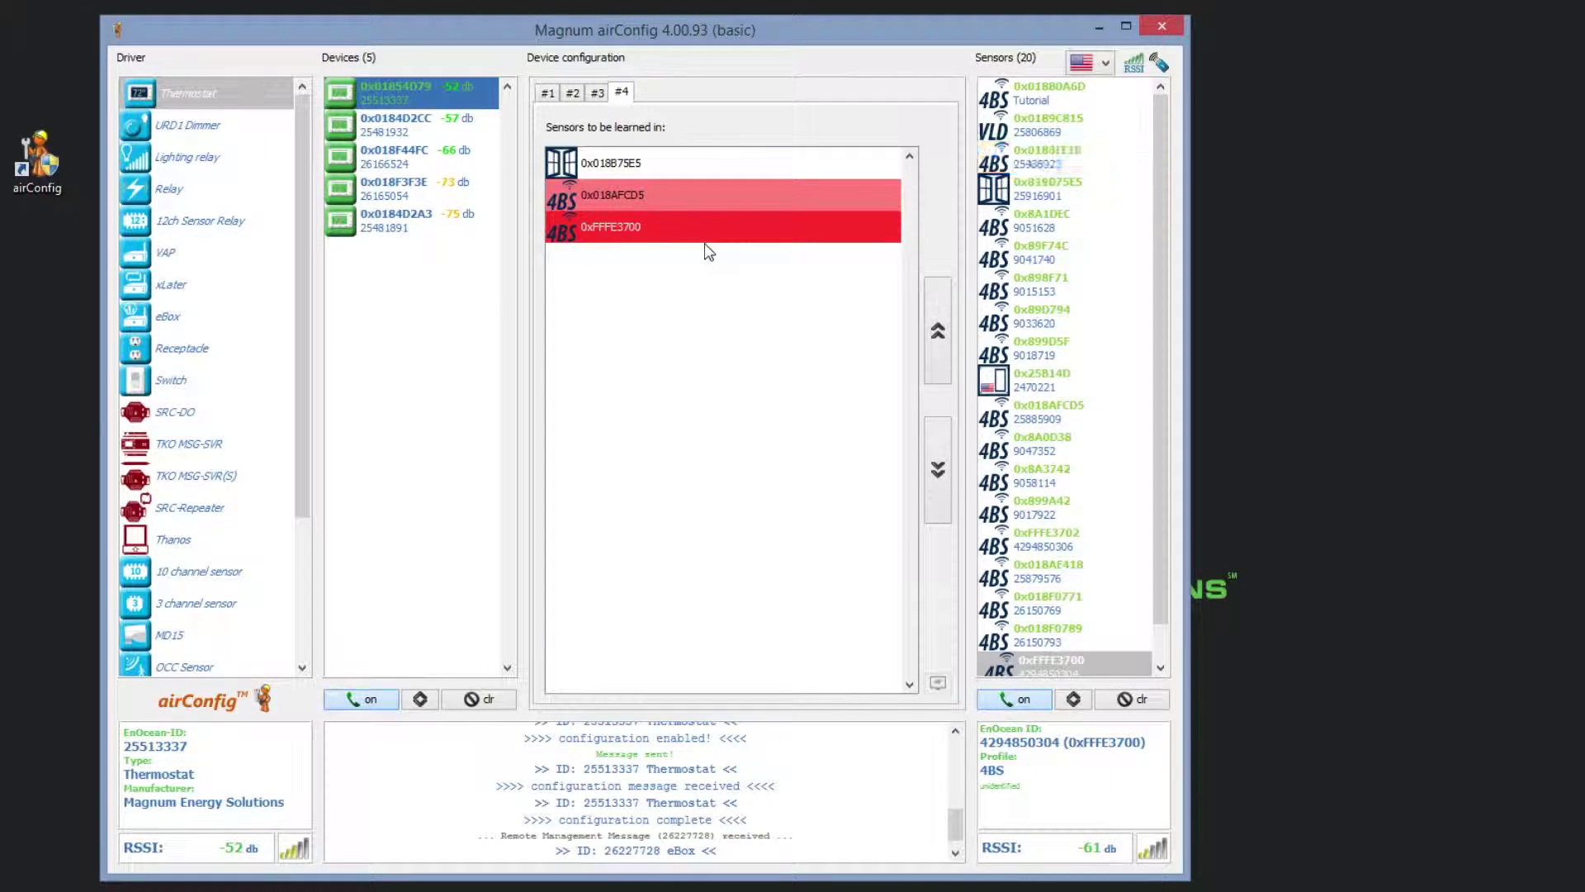
{"action": "left_click", "coordinate": [690, 195]}
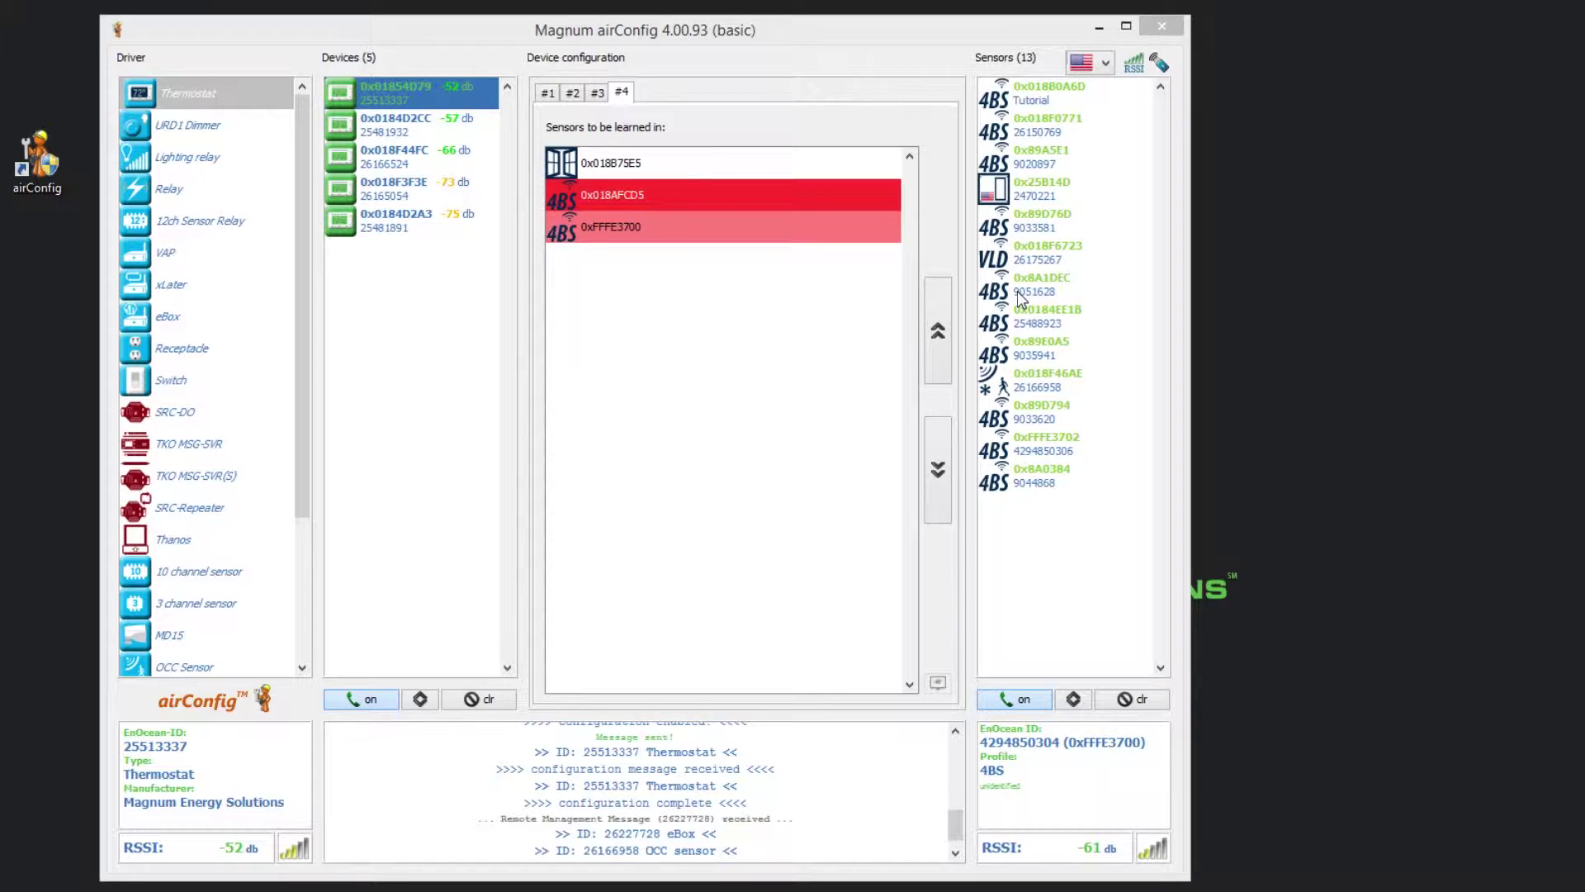
- Change sensor 0x8A1DEC's type to the A5-02-06 temperature profile
{"action": "left_click", "coordinate": [1053, 294]}
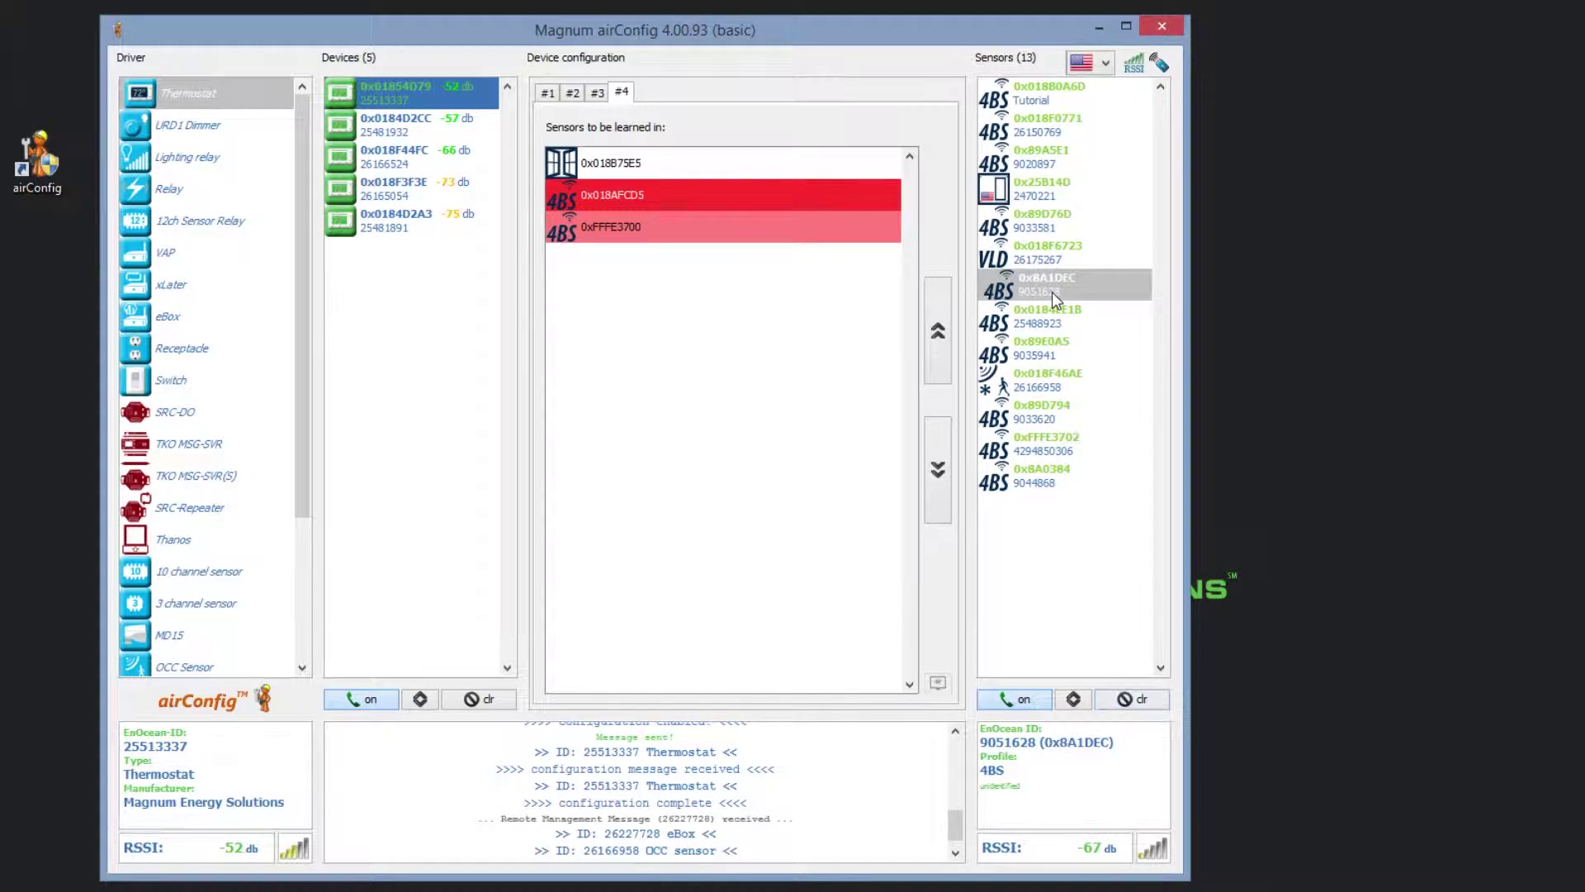
{"action": "right_click", "coordinate": [1112, 298]}
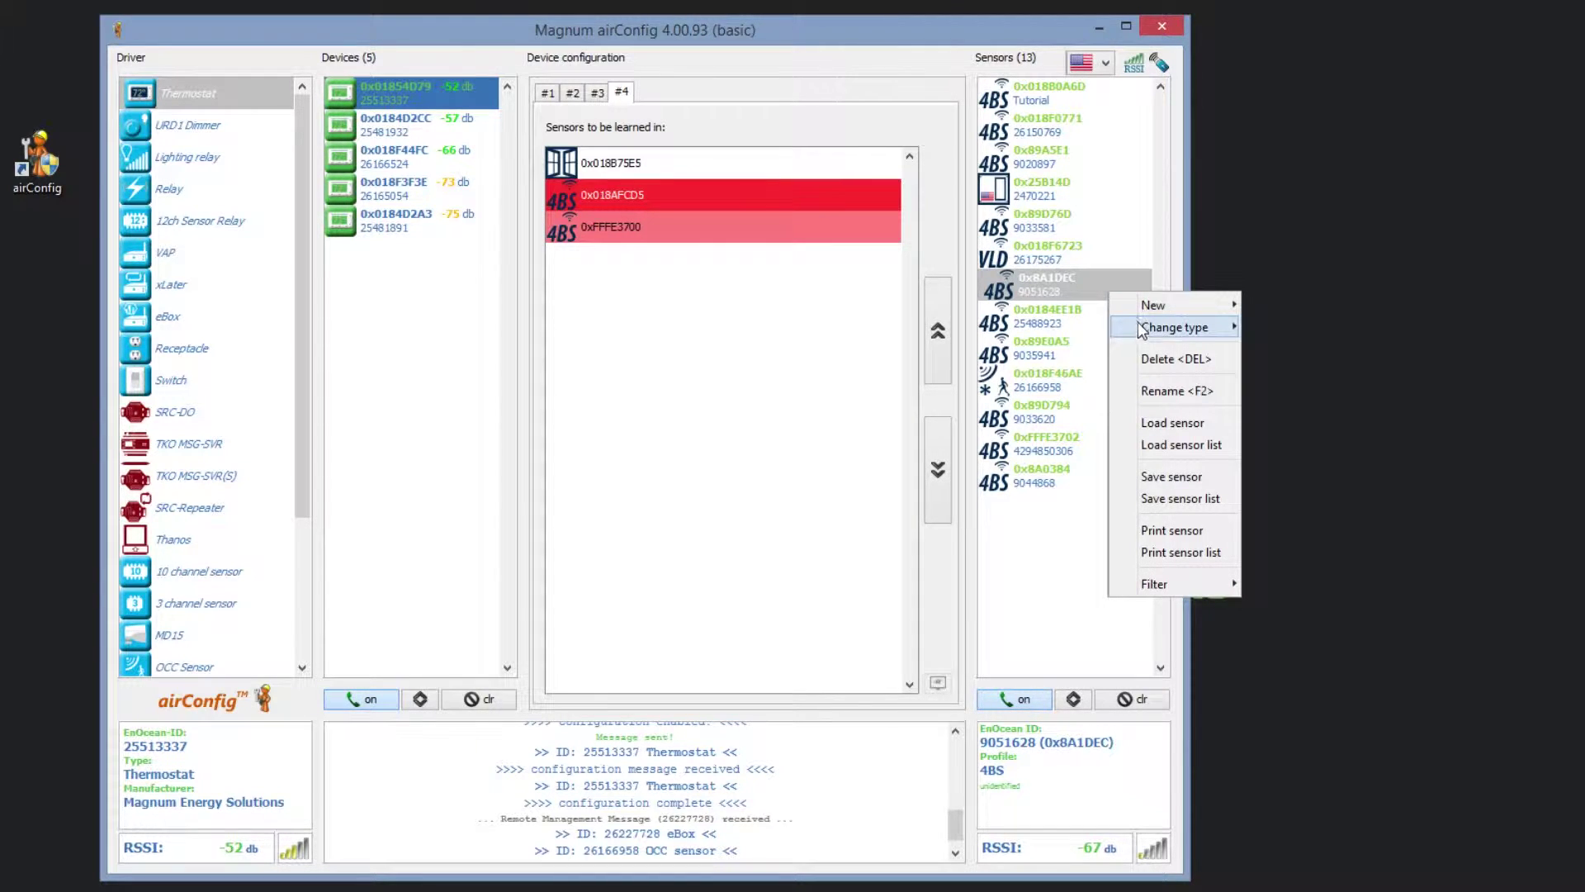
{"action": "mouse_move", "coordinate": [1206, 330]}
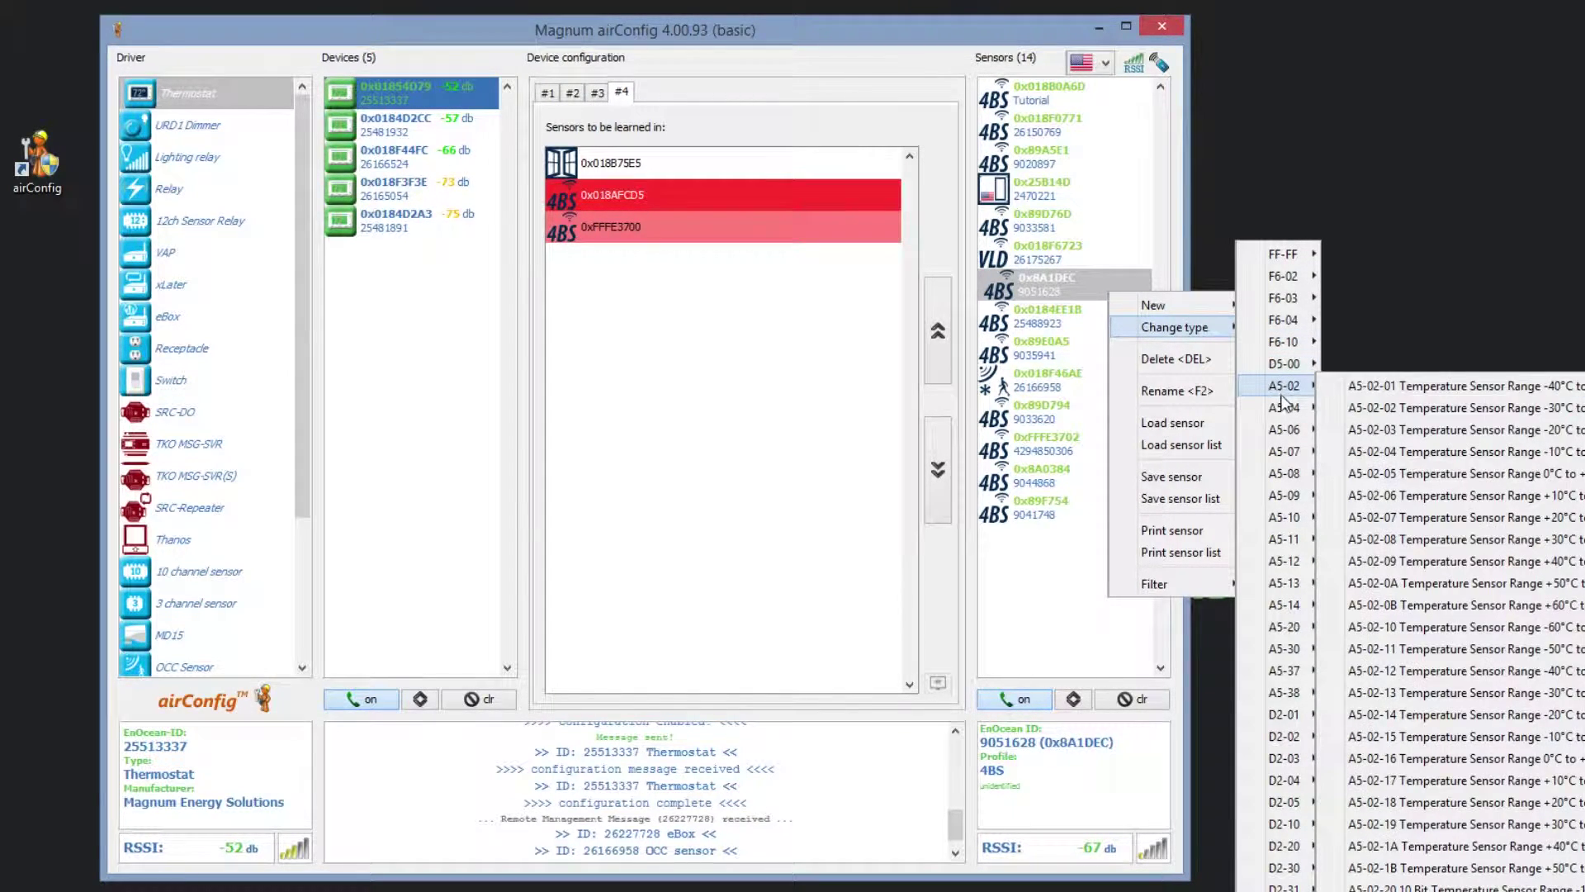
{"action": "mouse_move", "coordinate": [1283, 454]}
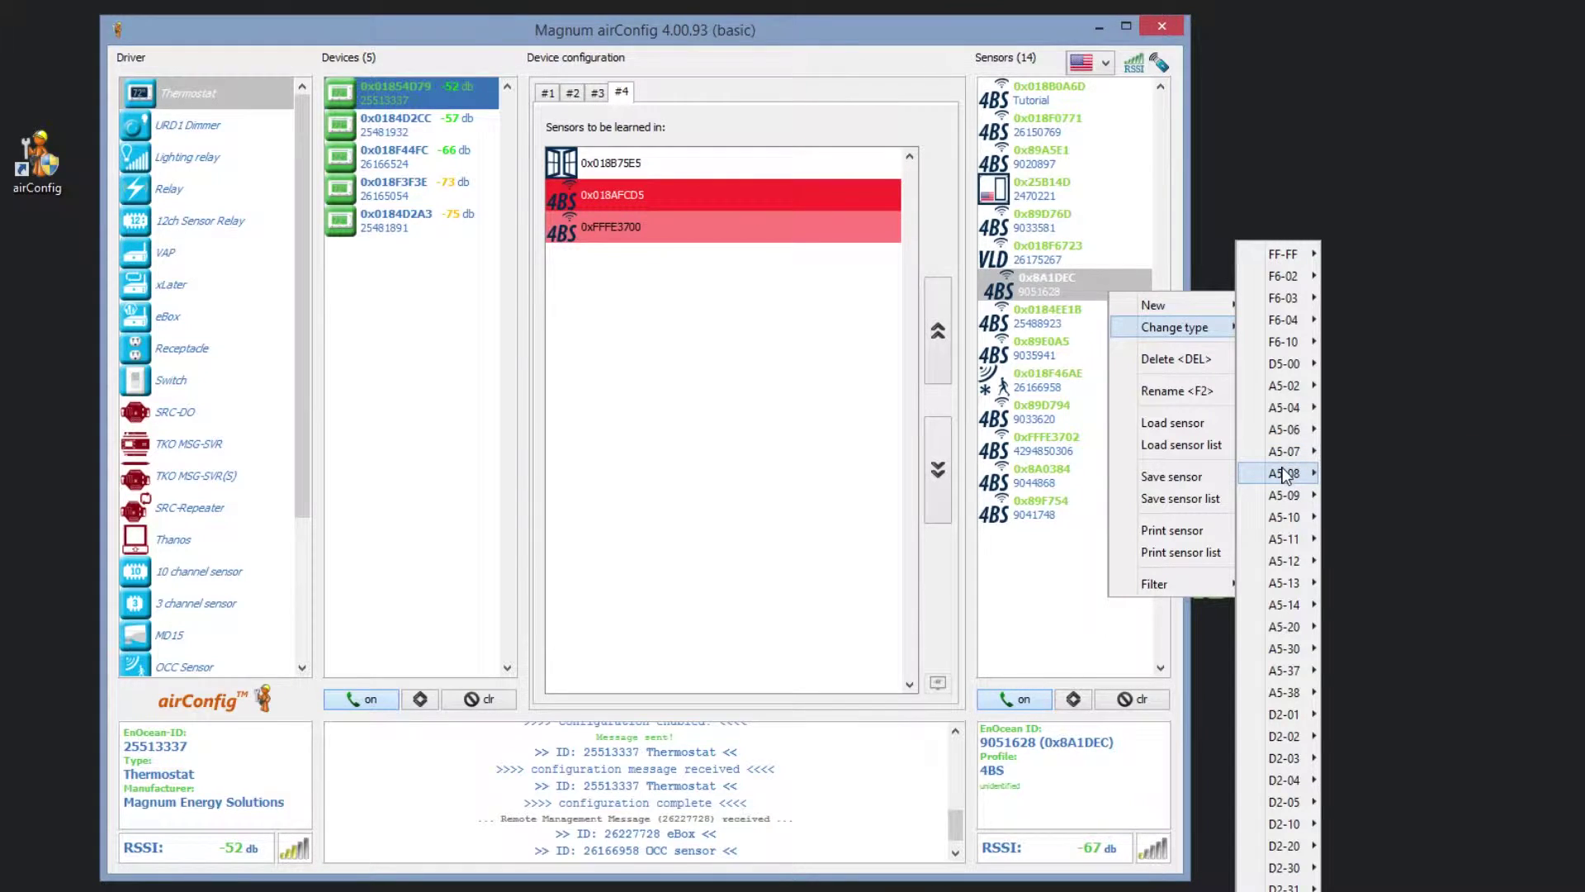
{"action": "mouse_move", "coordinate": [1288, 412]}
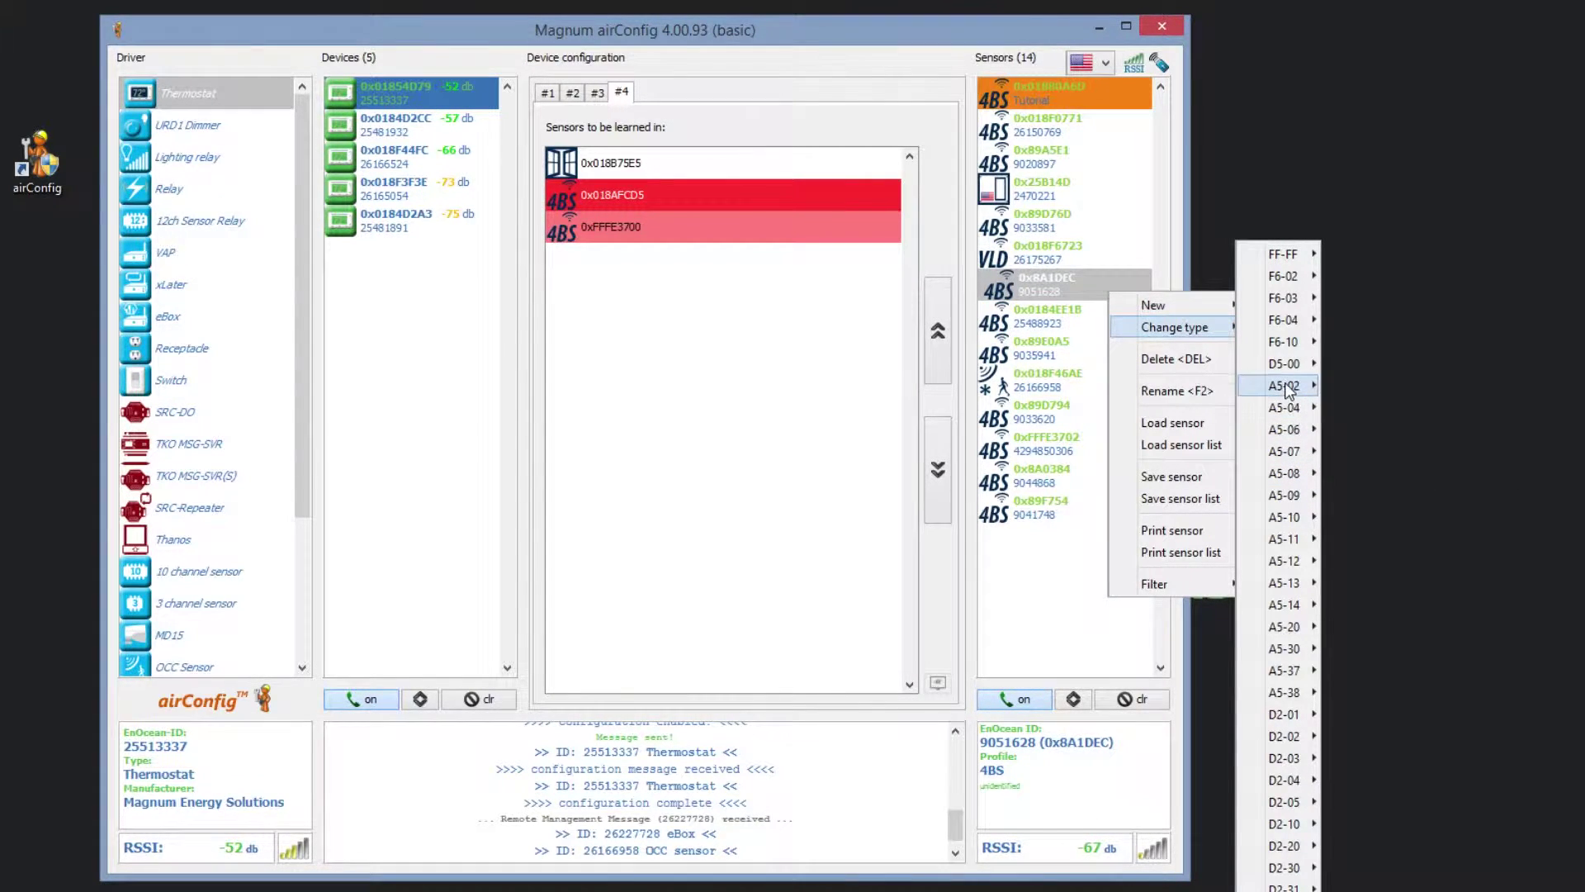
{"action": "mouse_move", "coordinate": [1284, 385]}
{"action": "left_click", "coordinate": [1405, 494]}
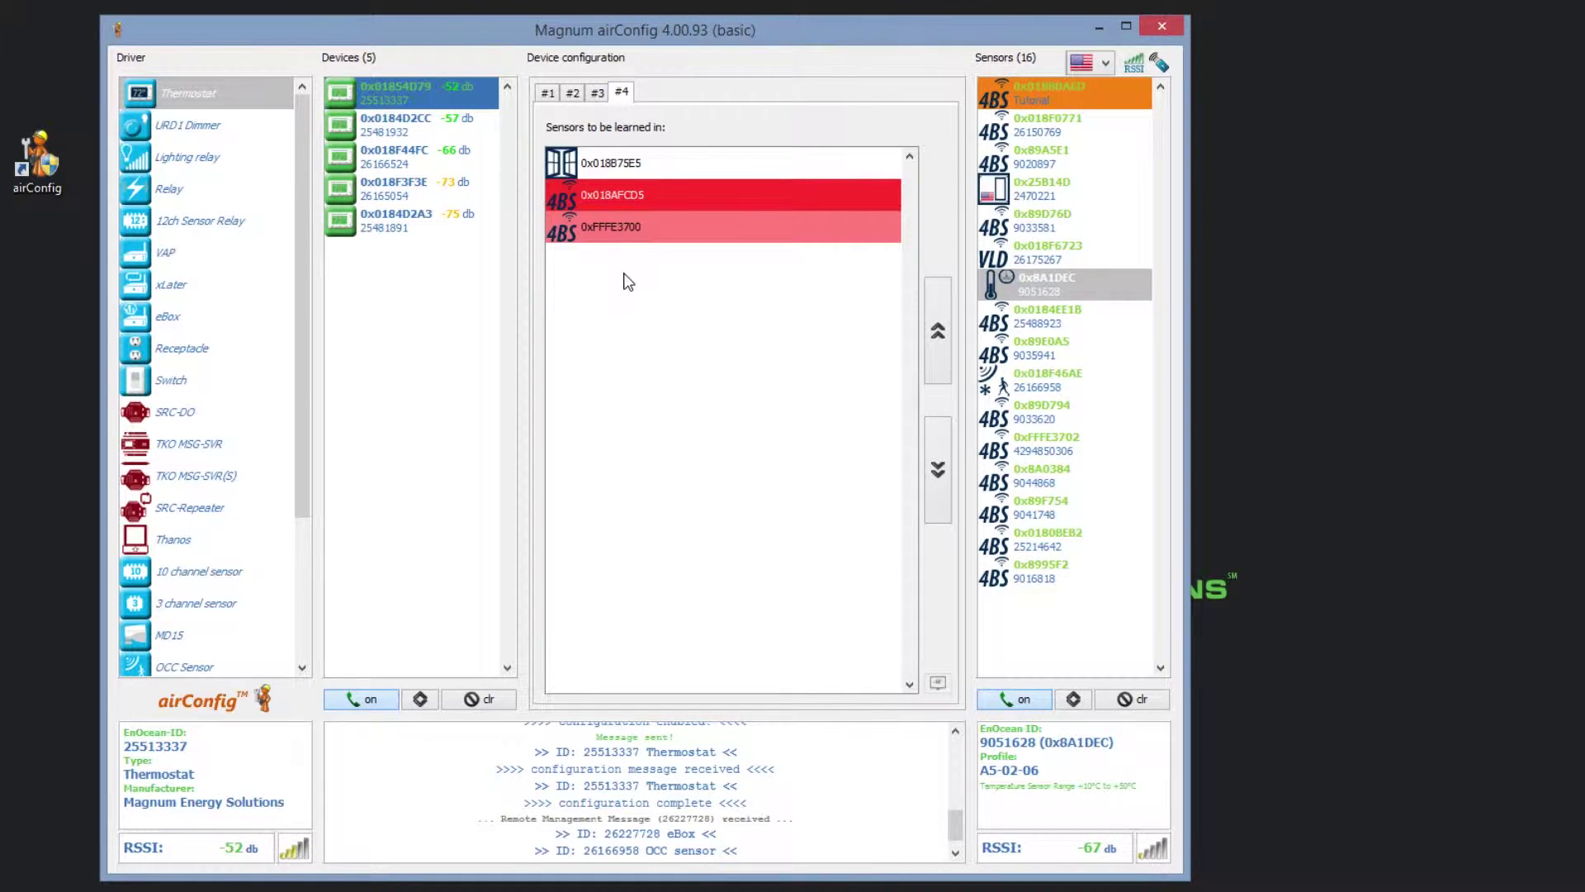
{"action": "left_click", "coordinate": [640, 202]}
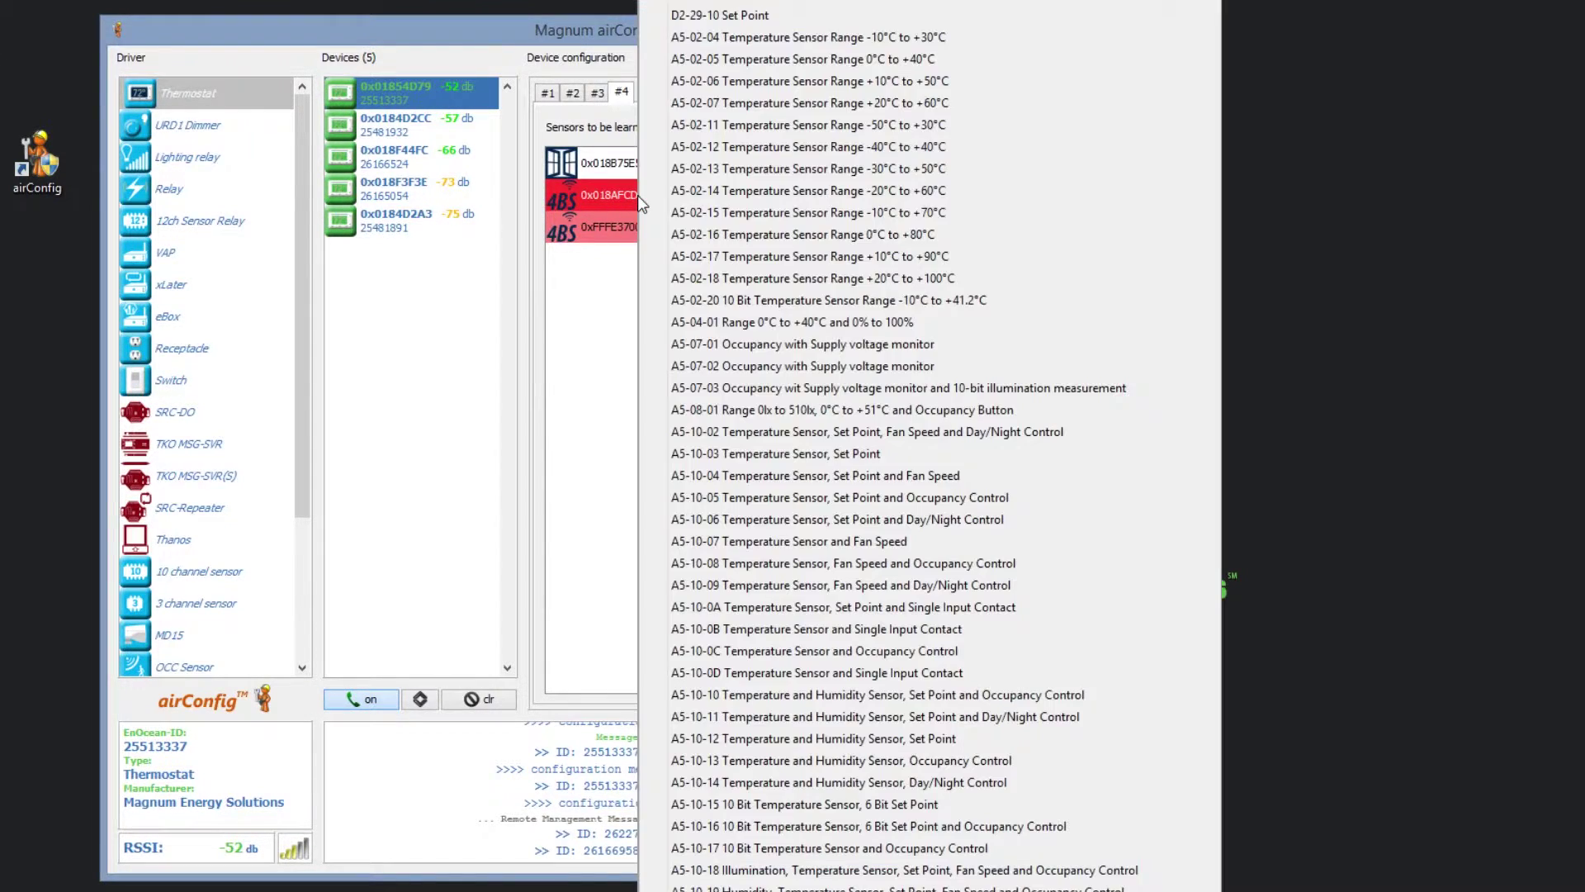
- Set learn-in sensor 0x018AFCD5 to A5-02-11 and 0xFFFE3700 to A5-02-18
{"action": "left_click", "coordinate": [825, 123]}
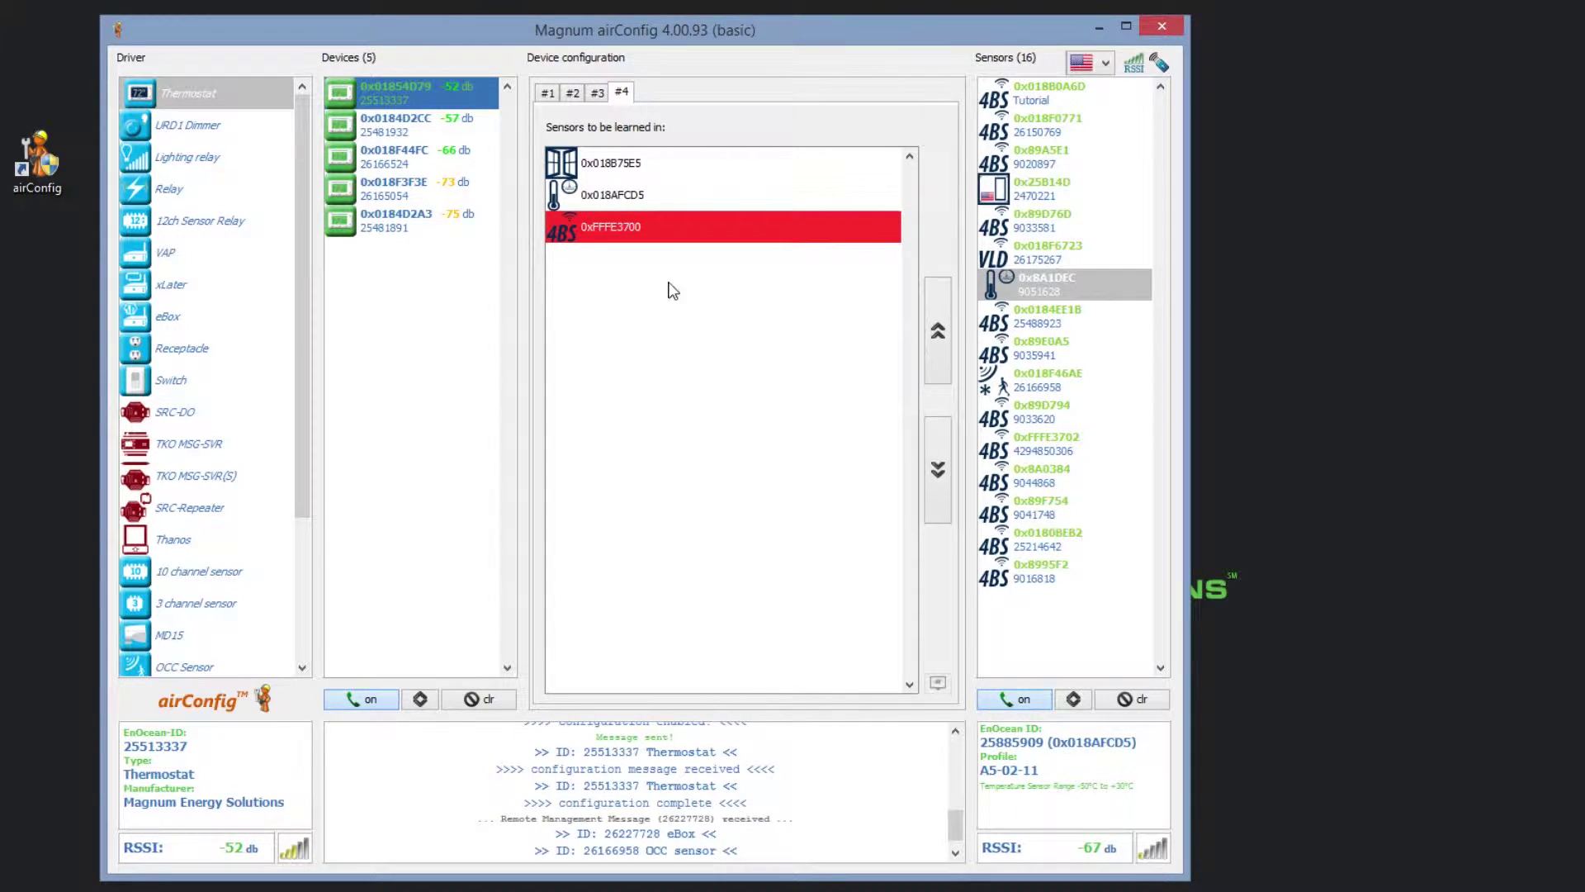
{"action": "left_click", "coordinate": [578, 237]}
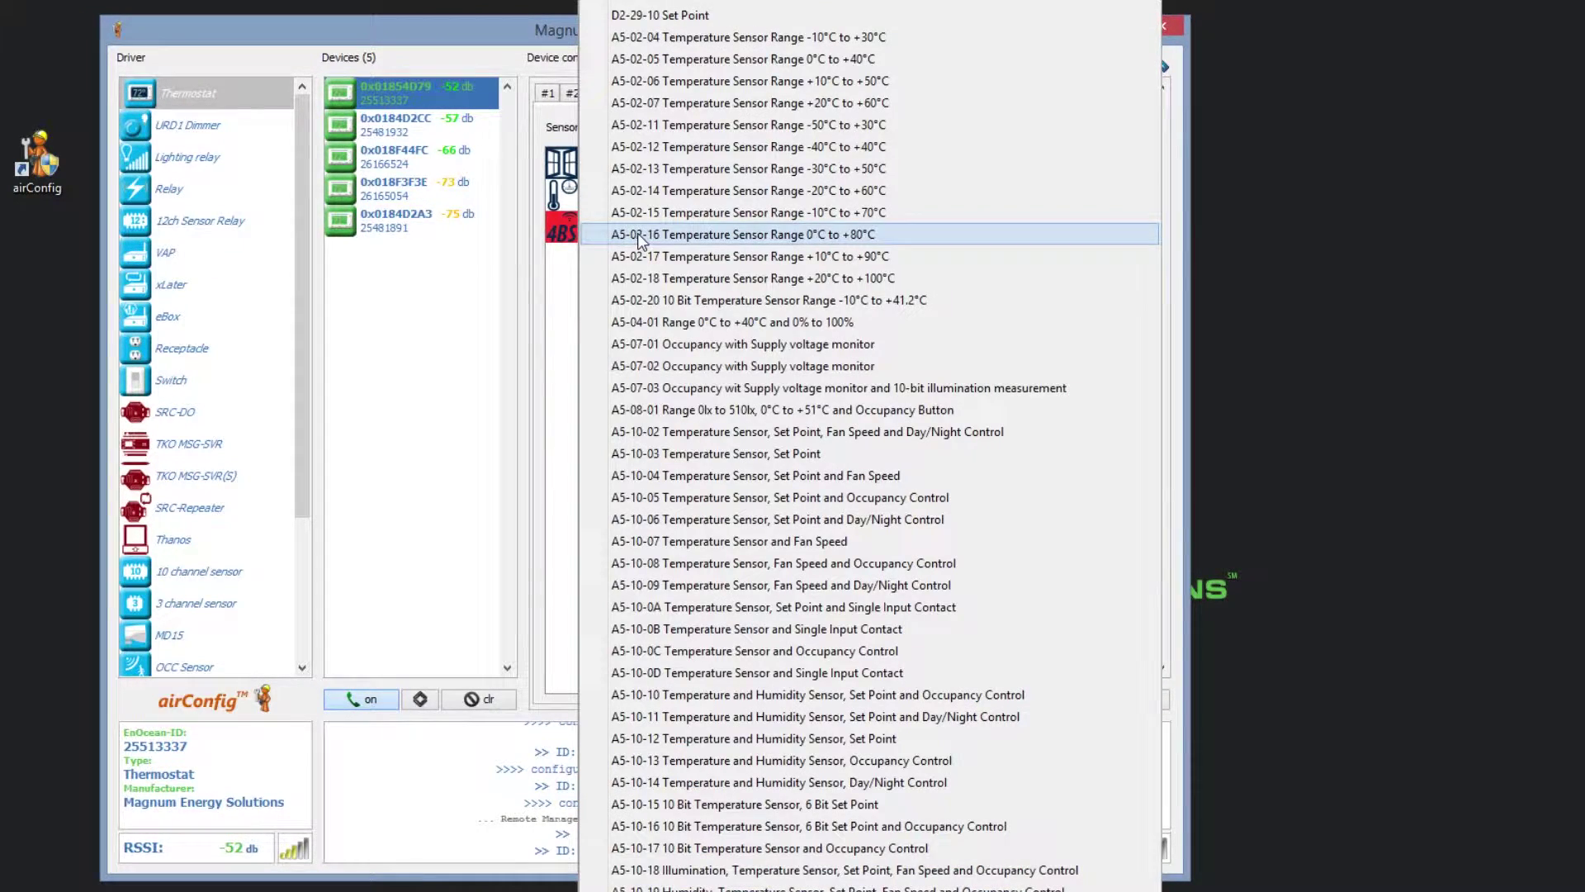
{"action": "left_click", "coordinate": [646, 279]}
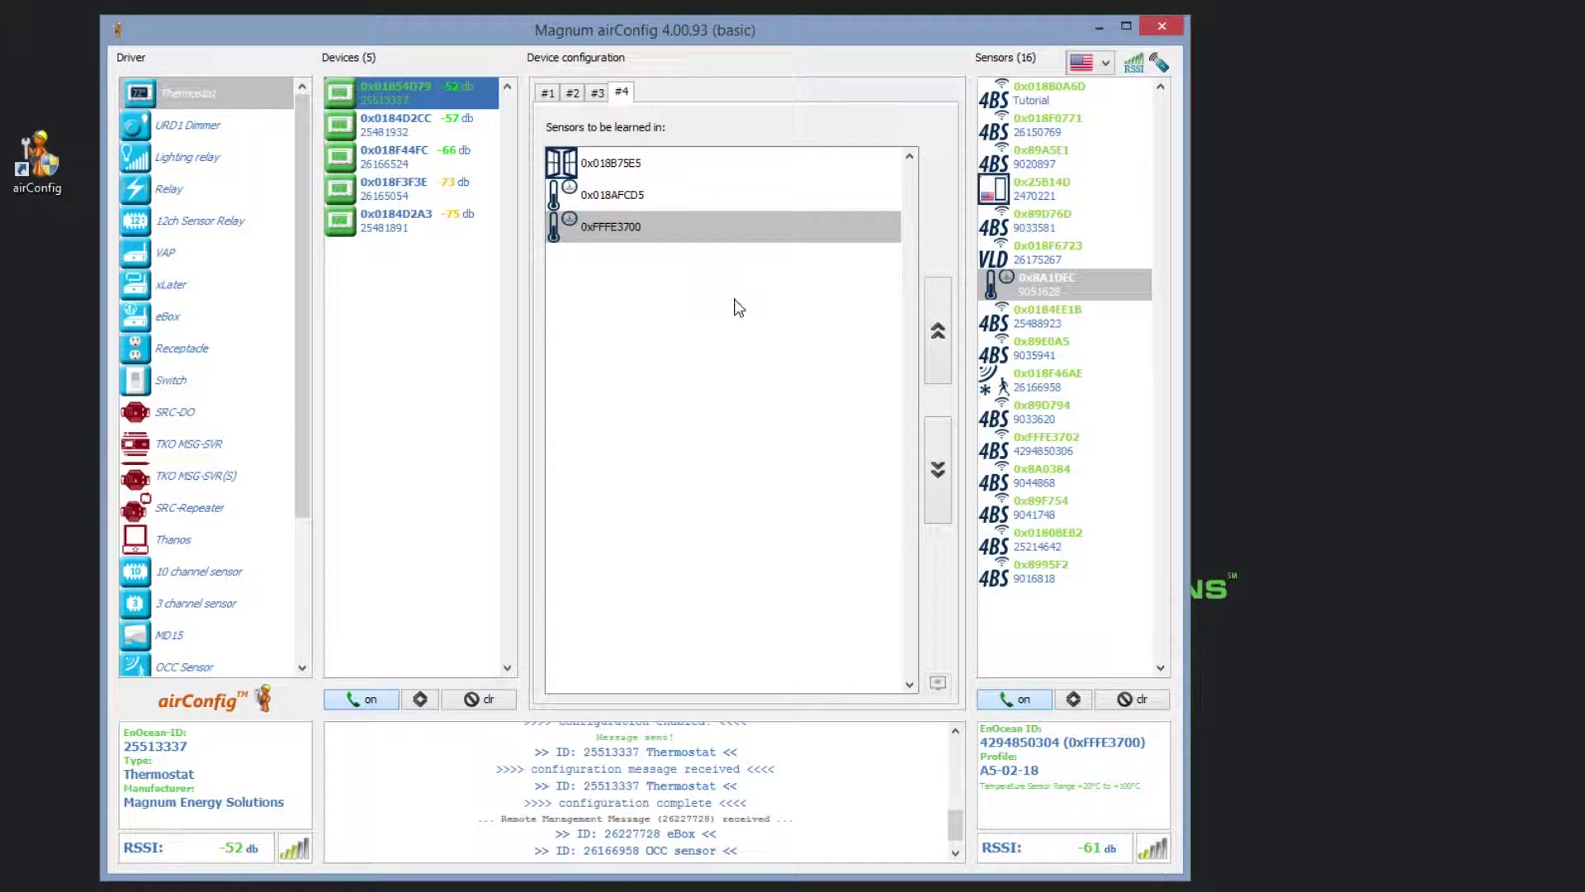
{"action": "right_click", "coordinate": [429, 90]}
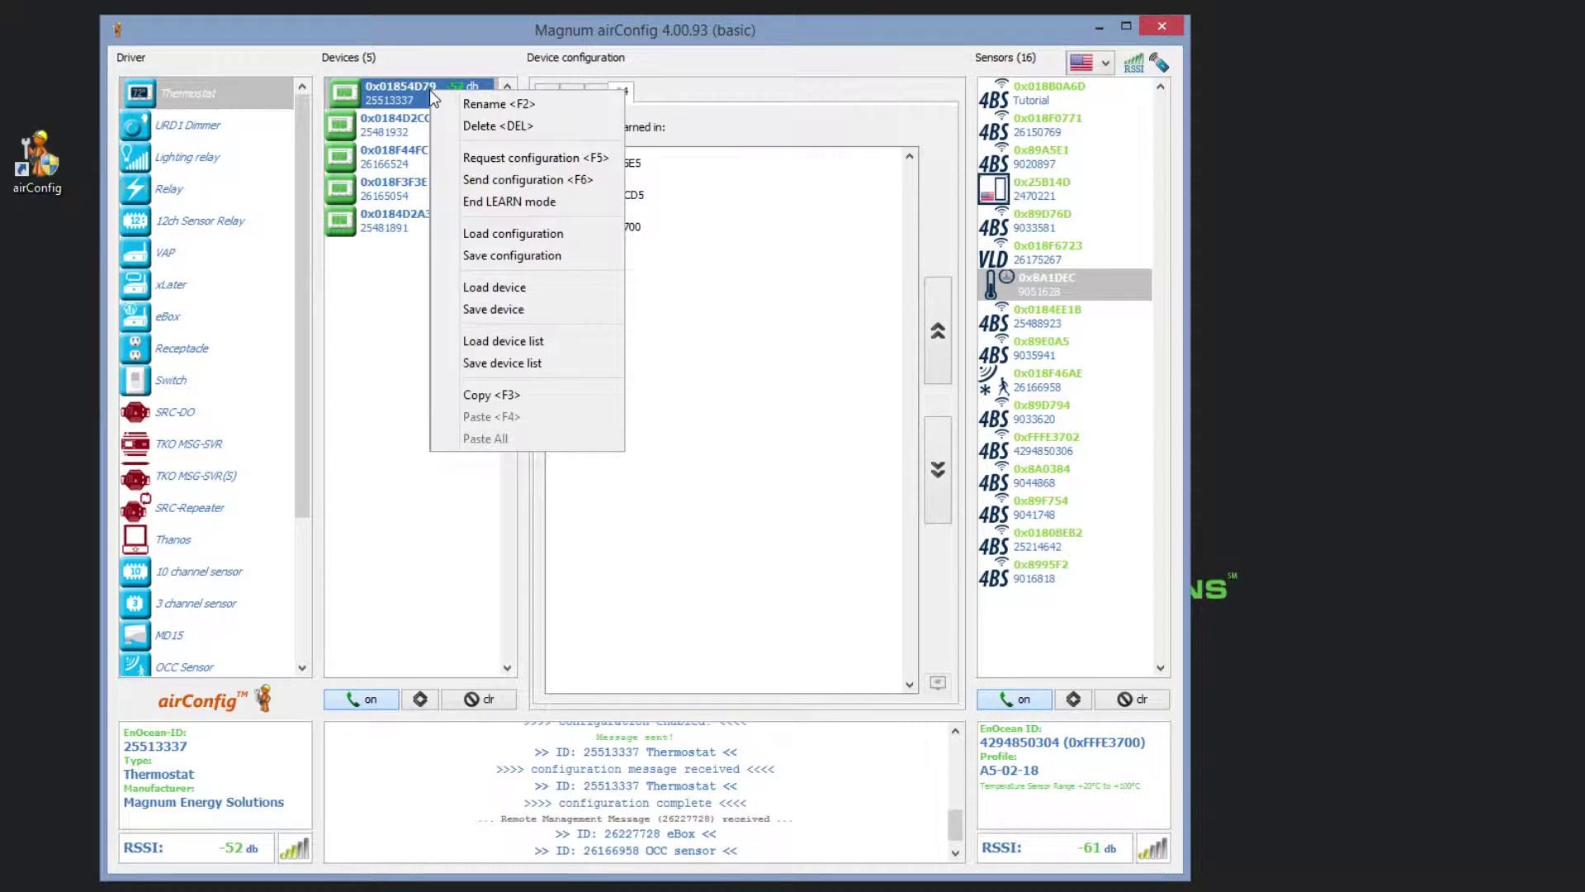
- Send the configuration to thermostat 0x01854D79 with Send configuration <F6>
{"action": "left_click", "coordinate": [617, 180]}
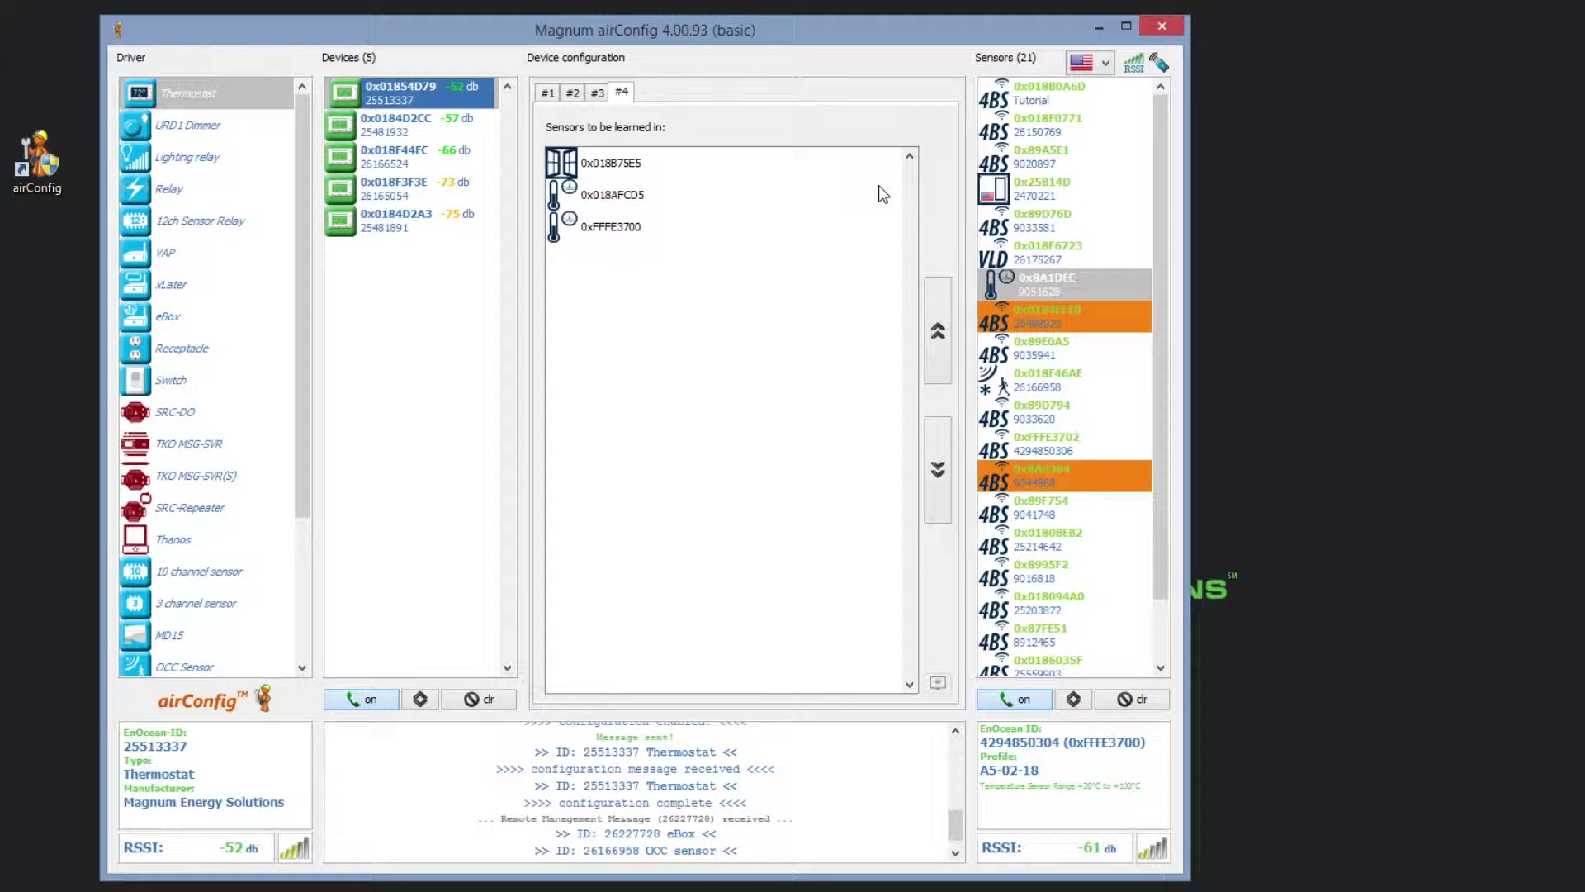
{"action": "right_click", "coordinate": [1129, 185]}
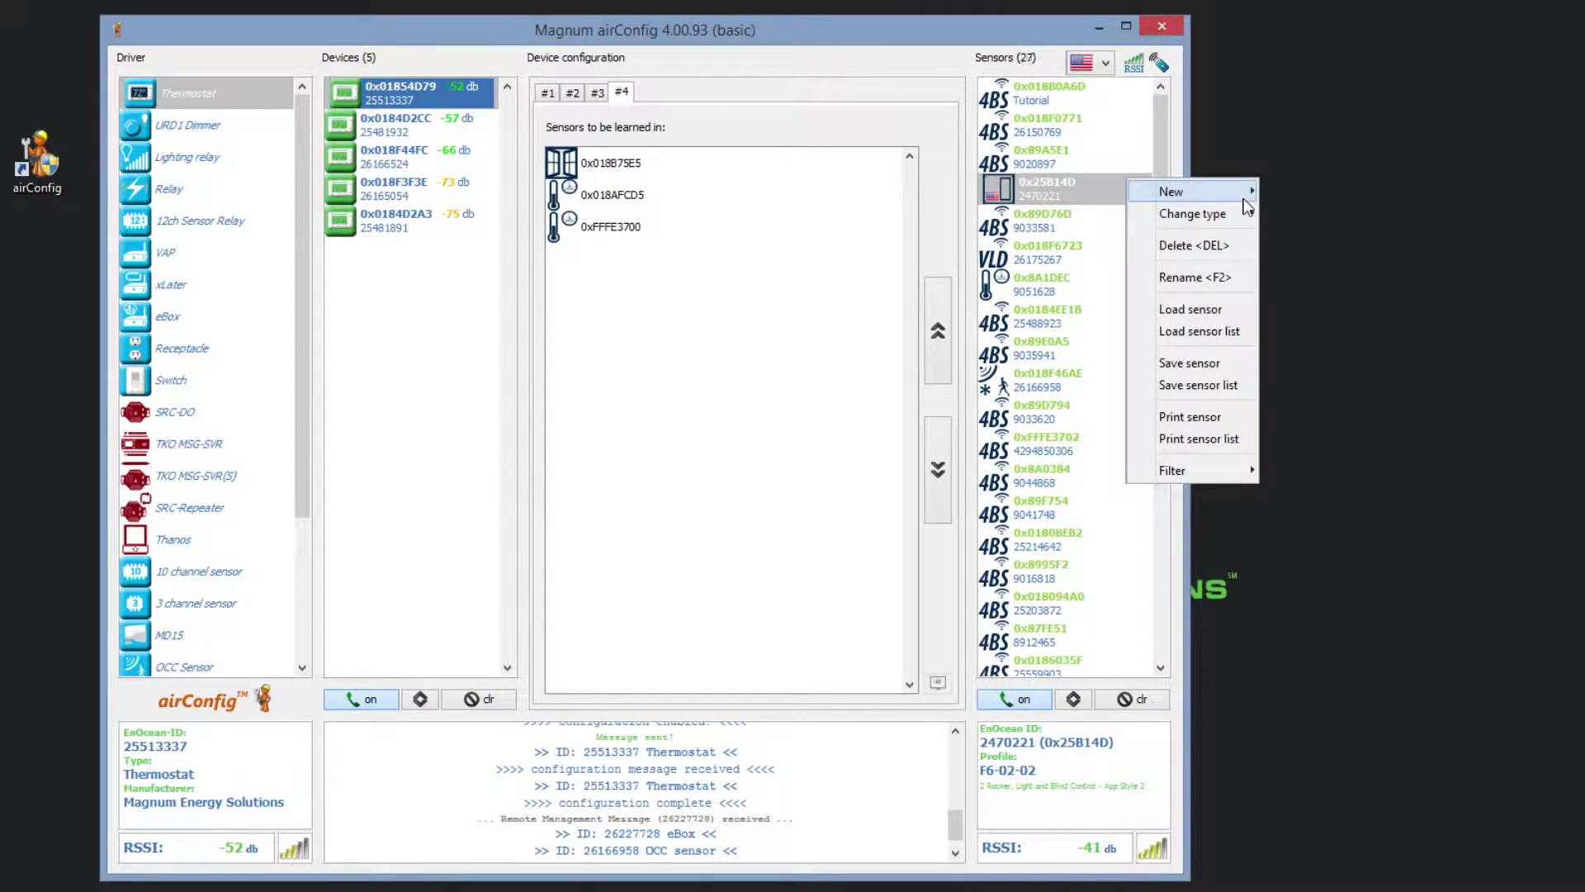
- Create a new D2-03-00 rocker sensor with ID 6857382 and select 0x68A2A6 in the list
{"action": "mouse_move", "coordinate": [1201, 190]}
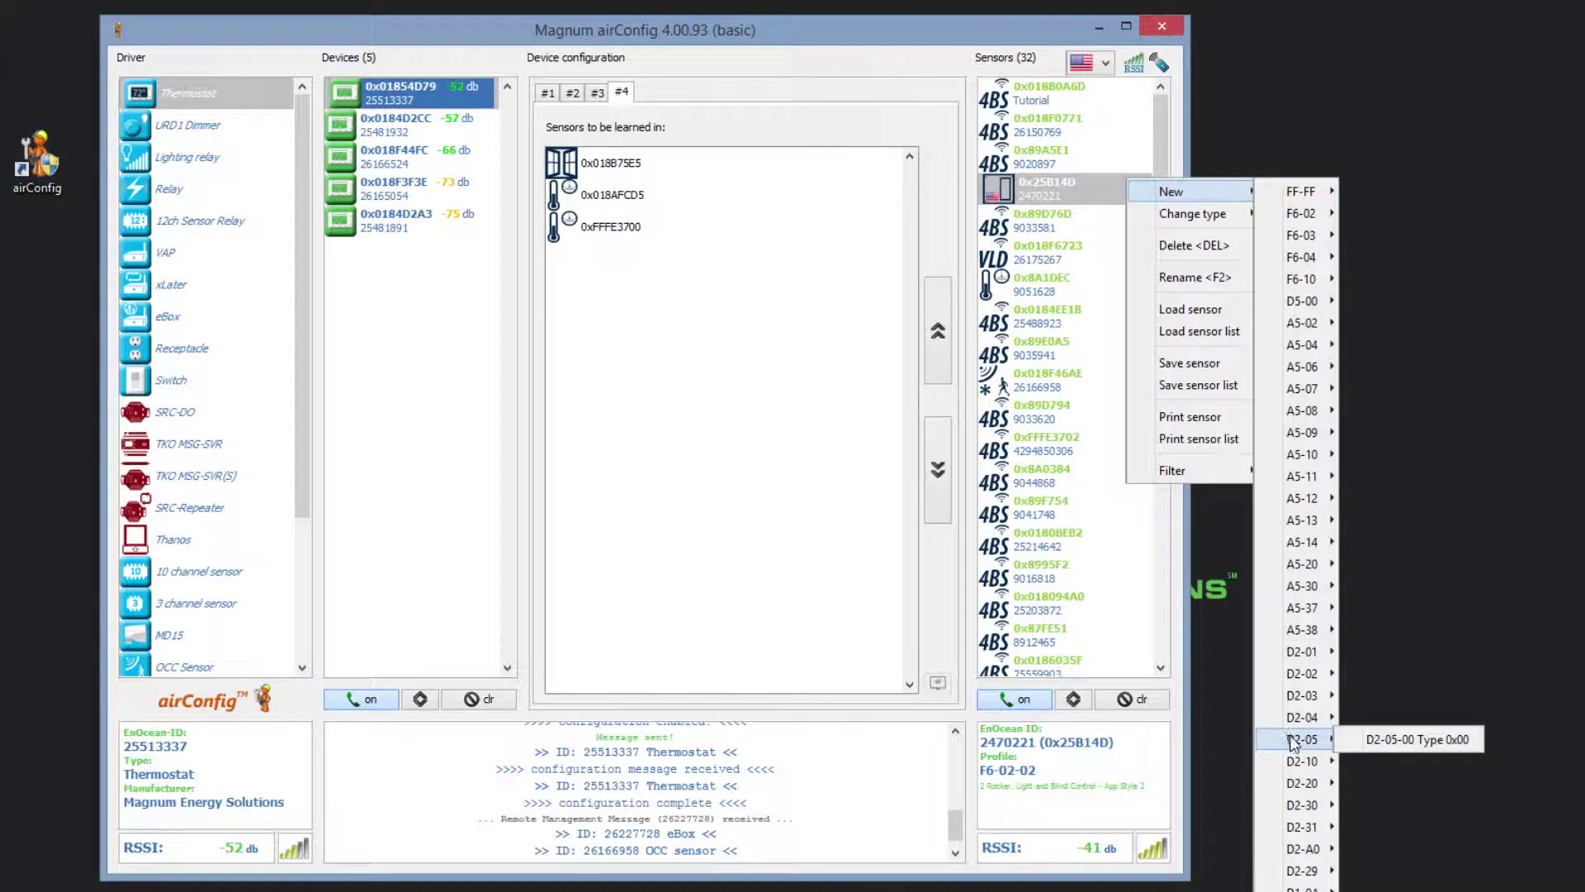
{"action": "mouse_move", "coordinate": [1303, 715]}
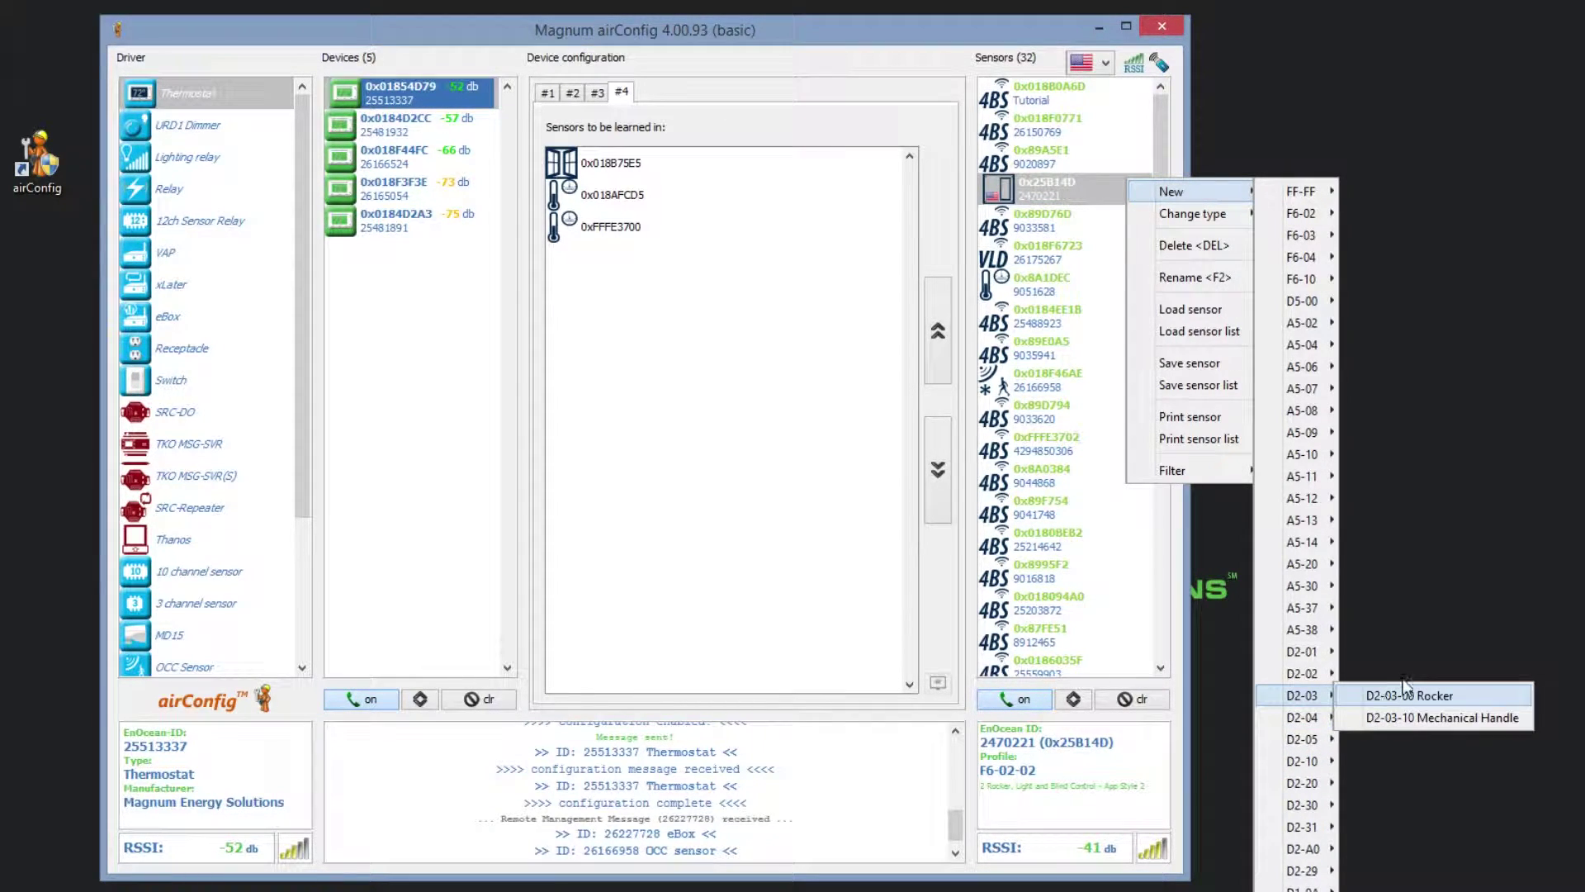
{"action": "left_click", "coordinate": [1403, 786]}
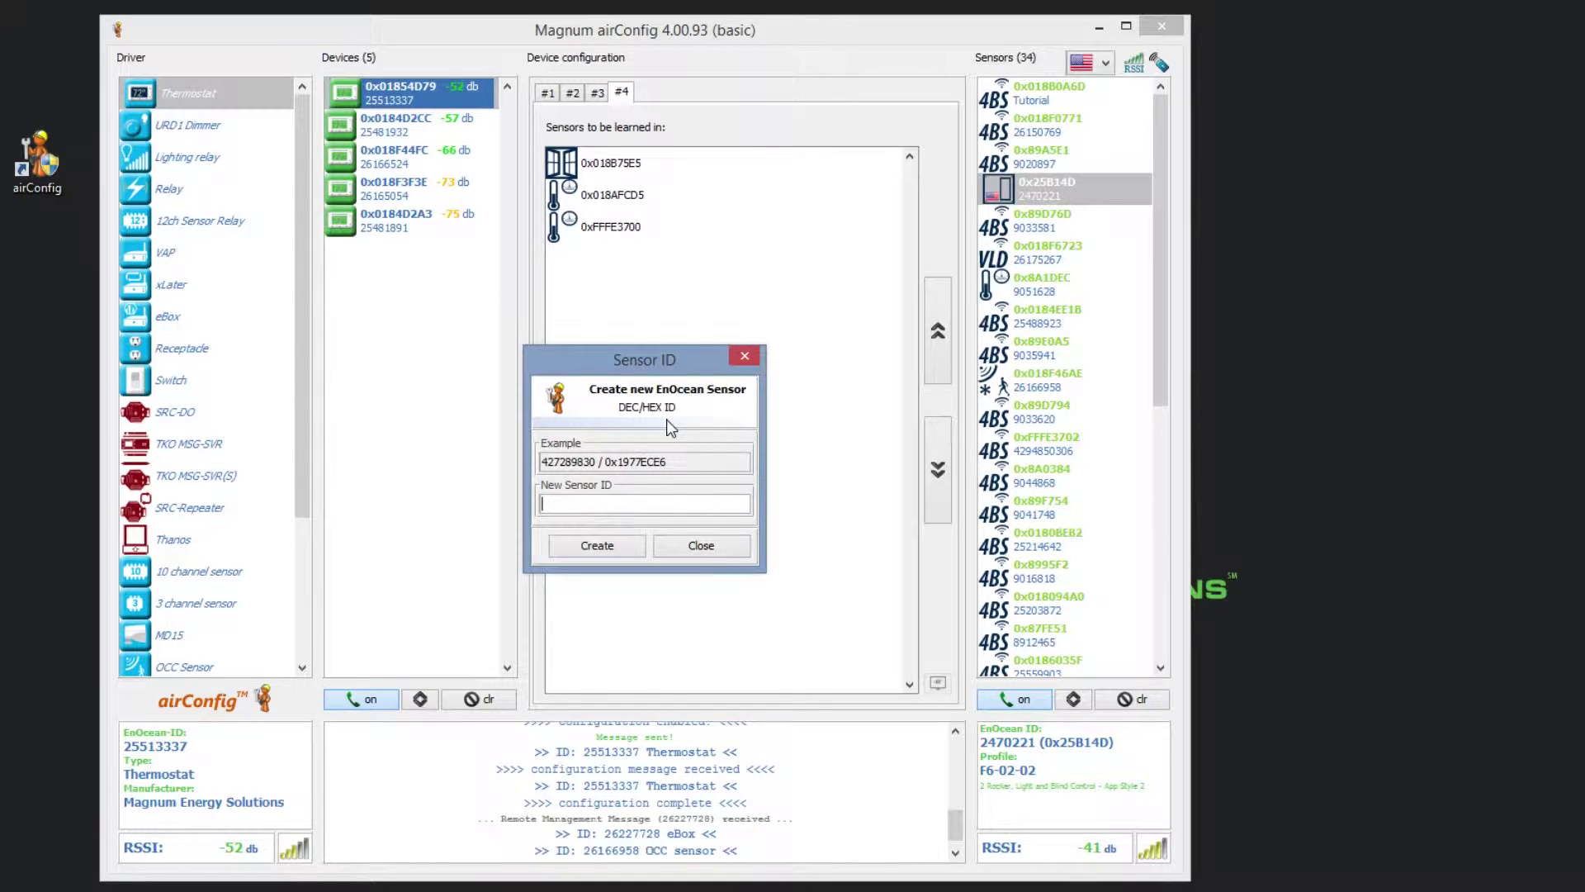
{"action": "type", "text": "6857382"}
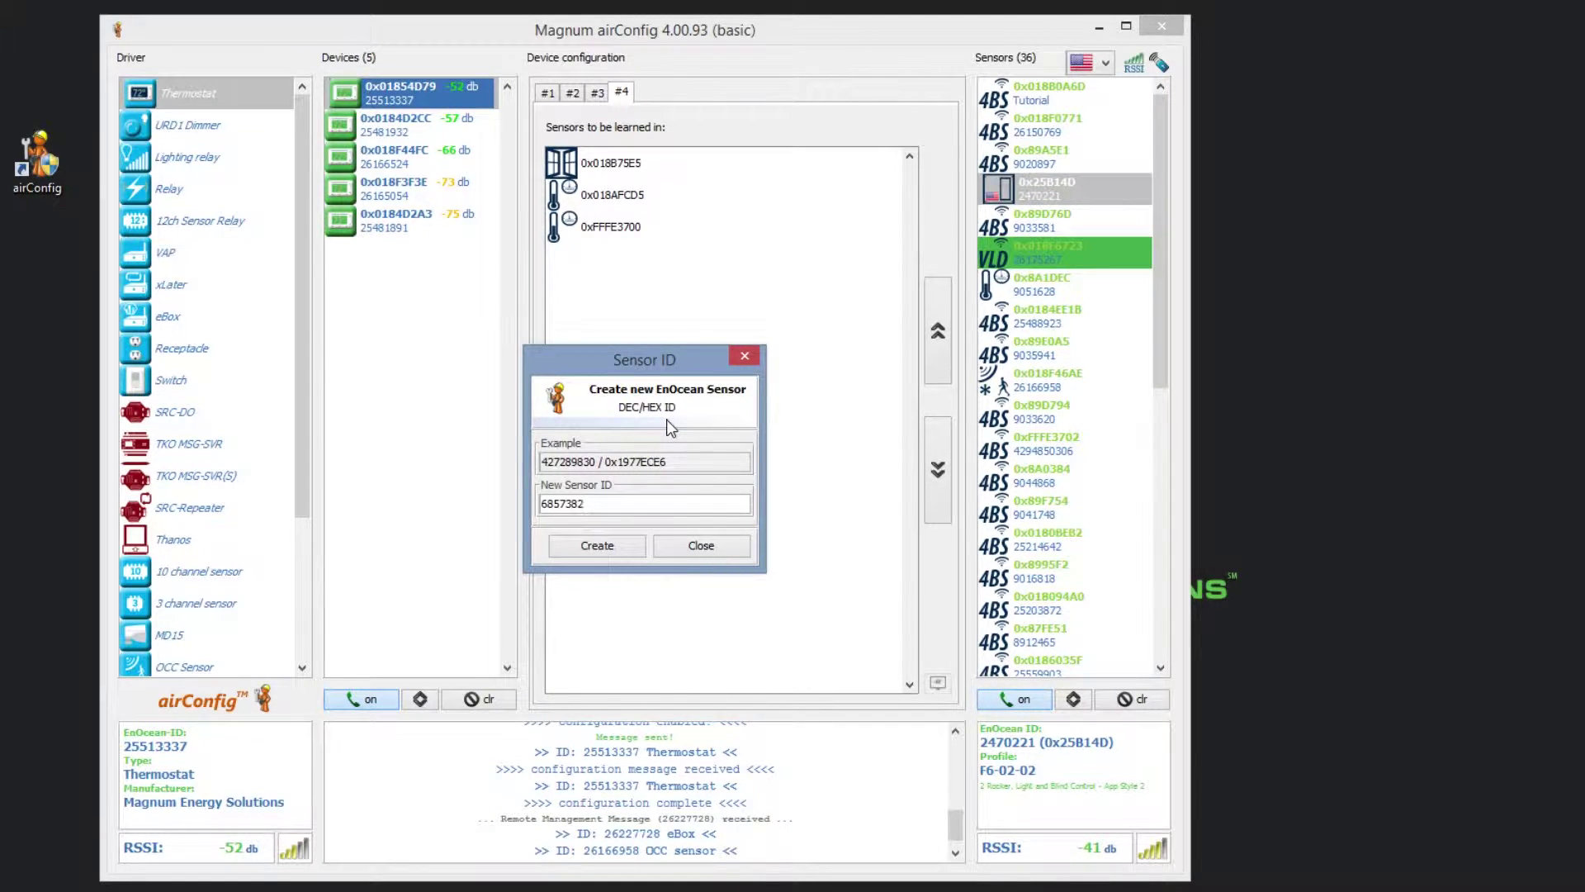
{"action": "left_click", "coordinate": [601, 545]}
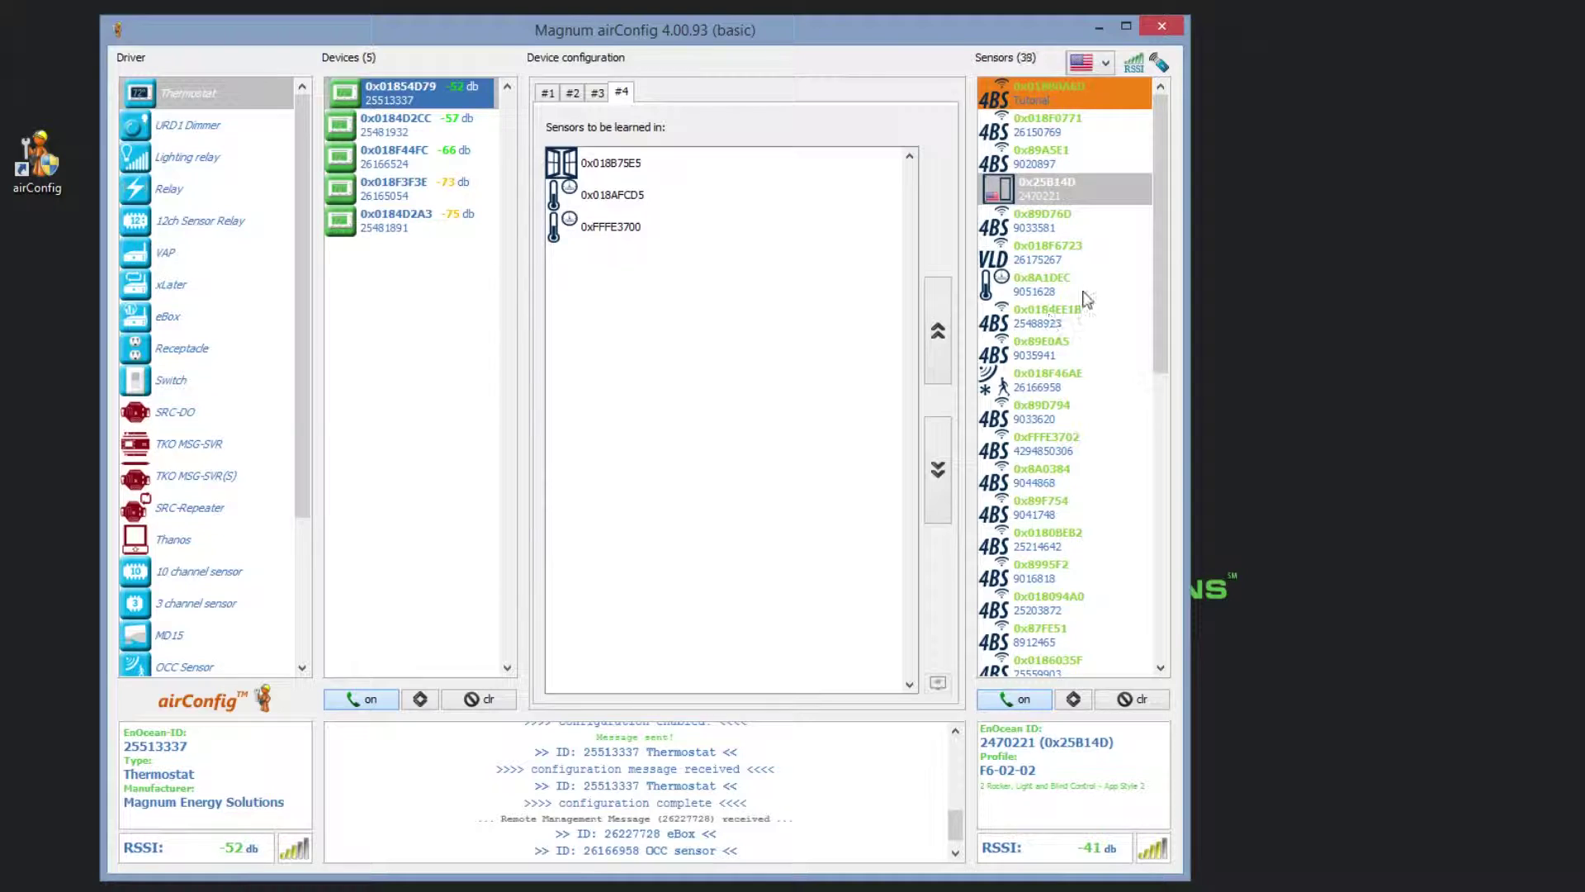
{"action": "left_click_drag", "start_coordinate": [1167, 240], "coordinate": [1142, 547]}
{"action": "left_click", "coordinate": [1094, 538]}
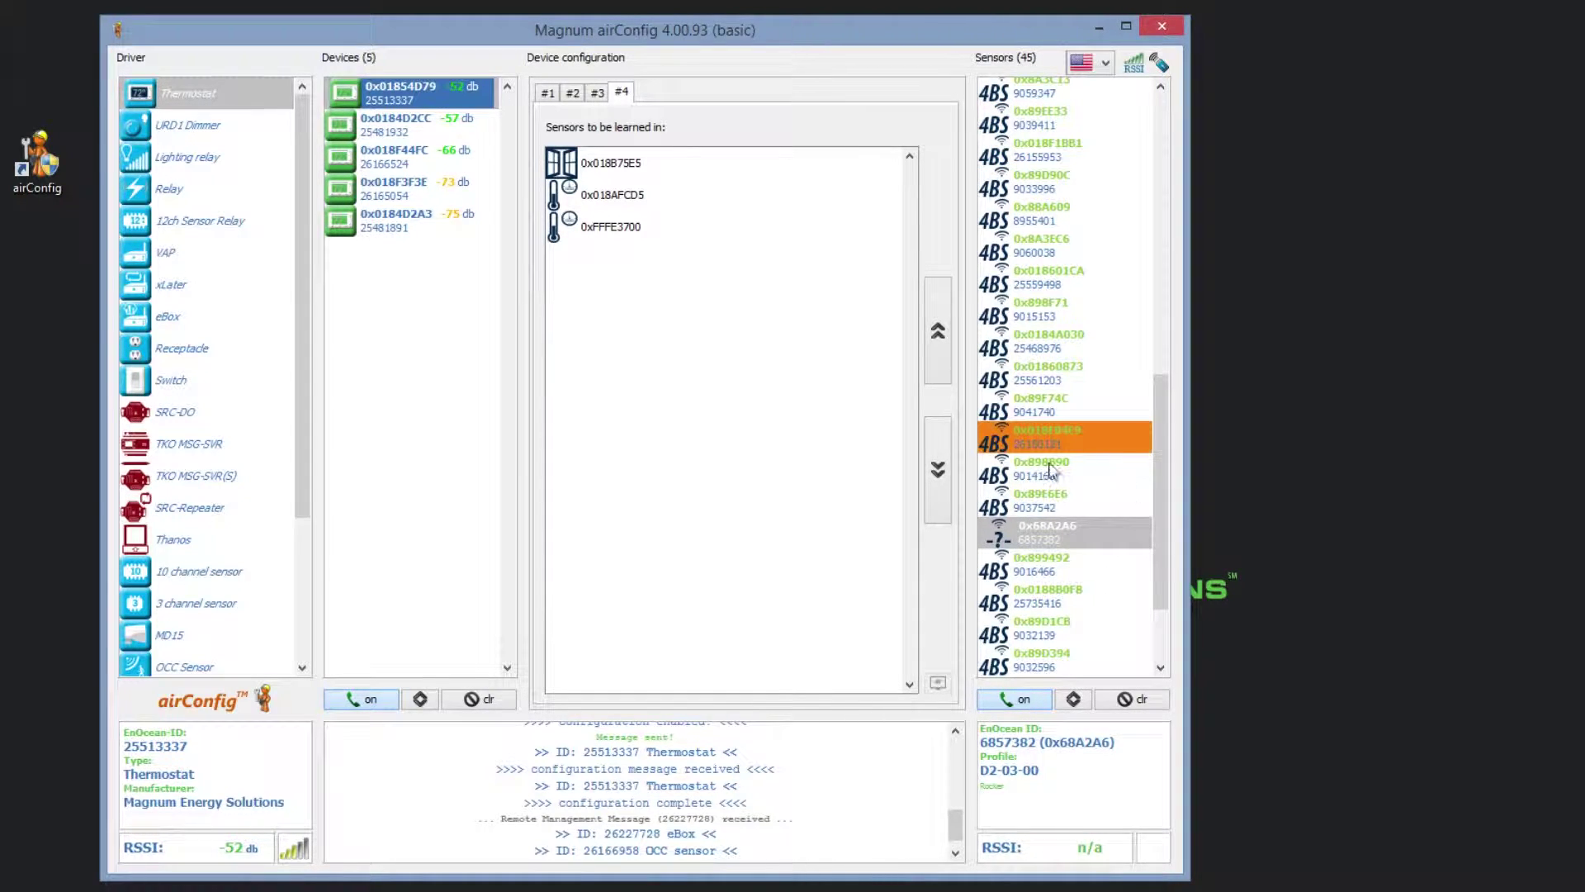
{"action": "left_click_drag", "start_coordinate": [1164, 547], "coordinate": [1205, 223]}
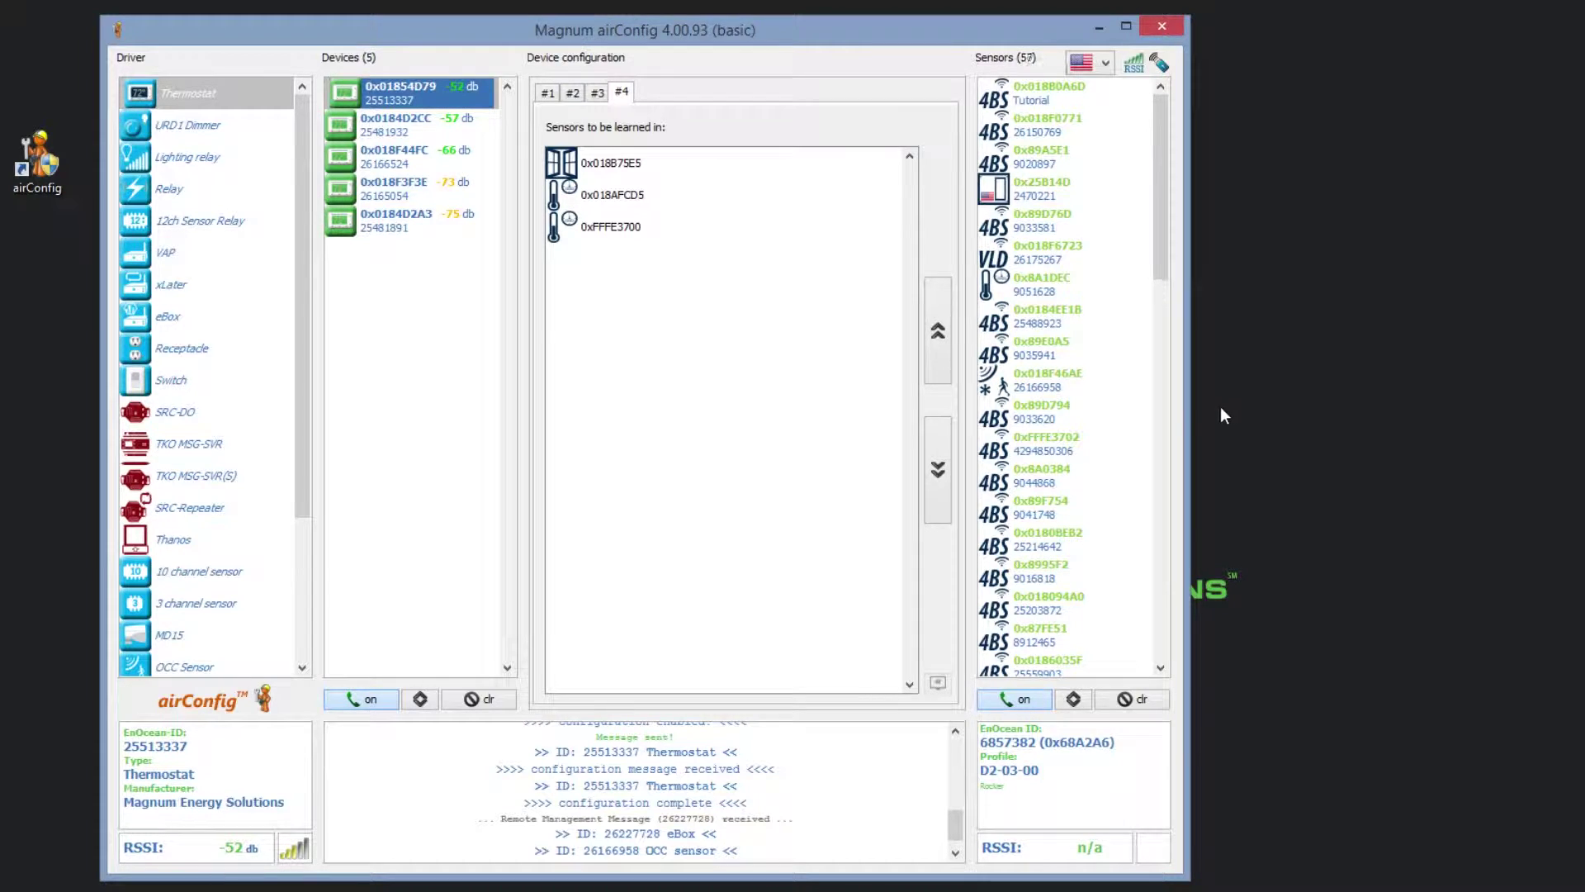
- Uncheck 4BS in the sensor list's Filter menu
{"action": "right_click", "coordinate": [1094, 326]}
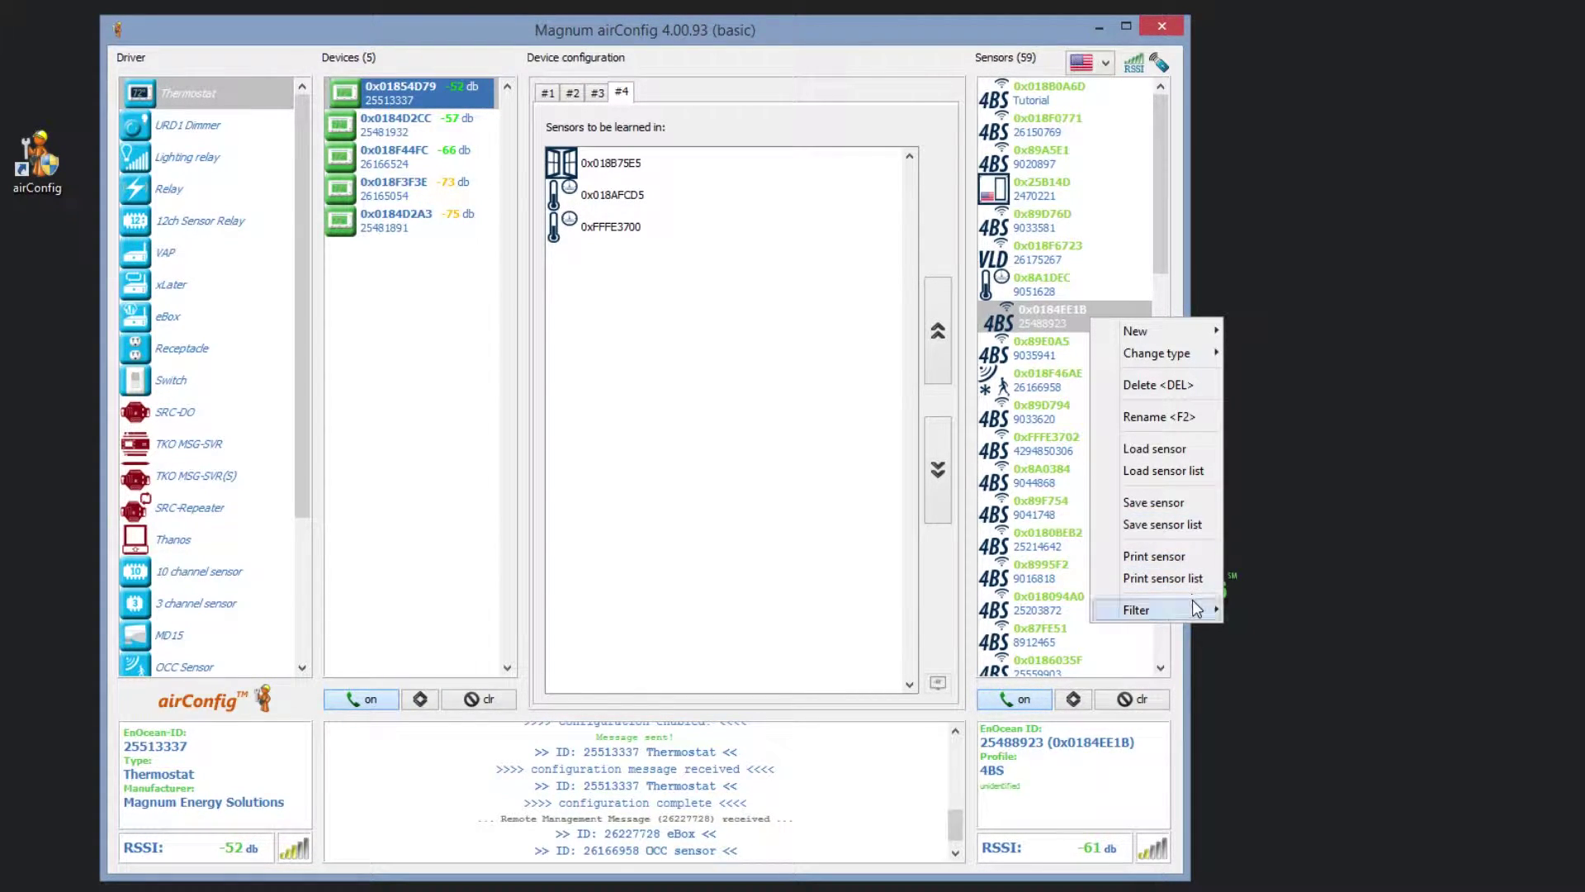
{"action": "mouse_move", "coordinate": [1198, 614]}
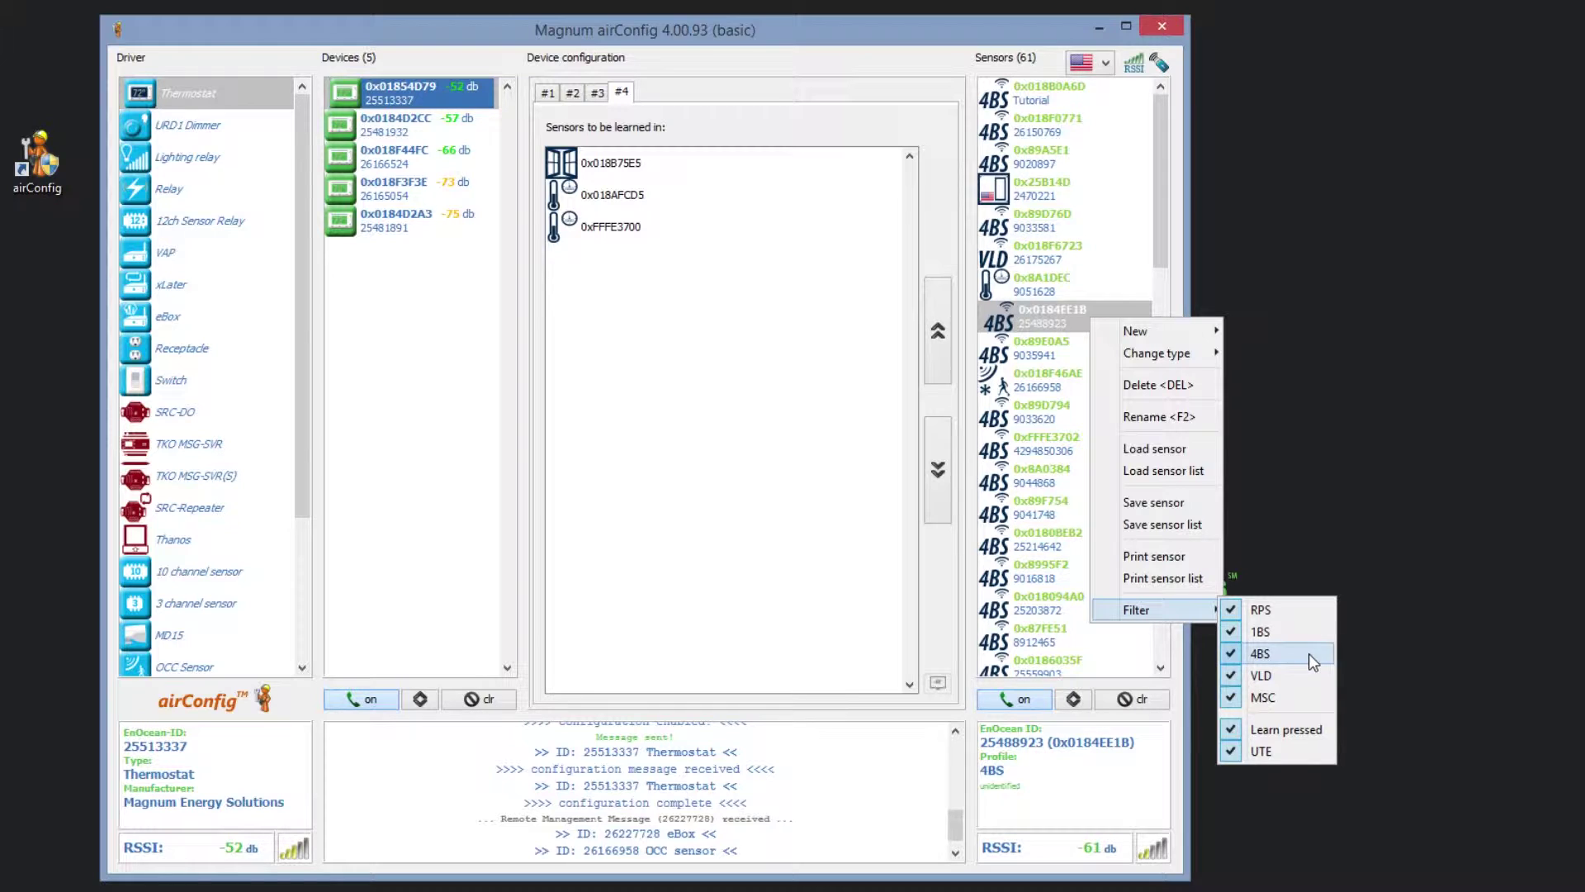
{"action": "left_click", "coordinate": [1310, 652]}
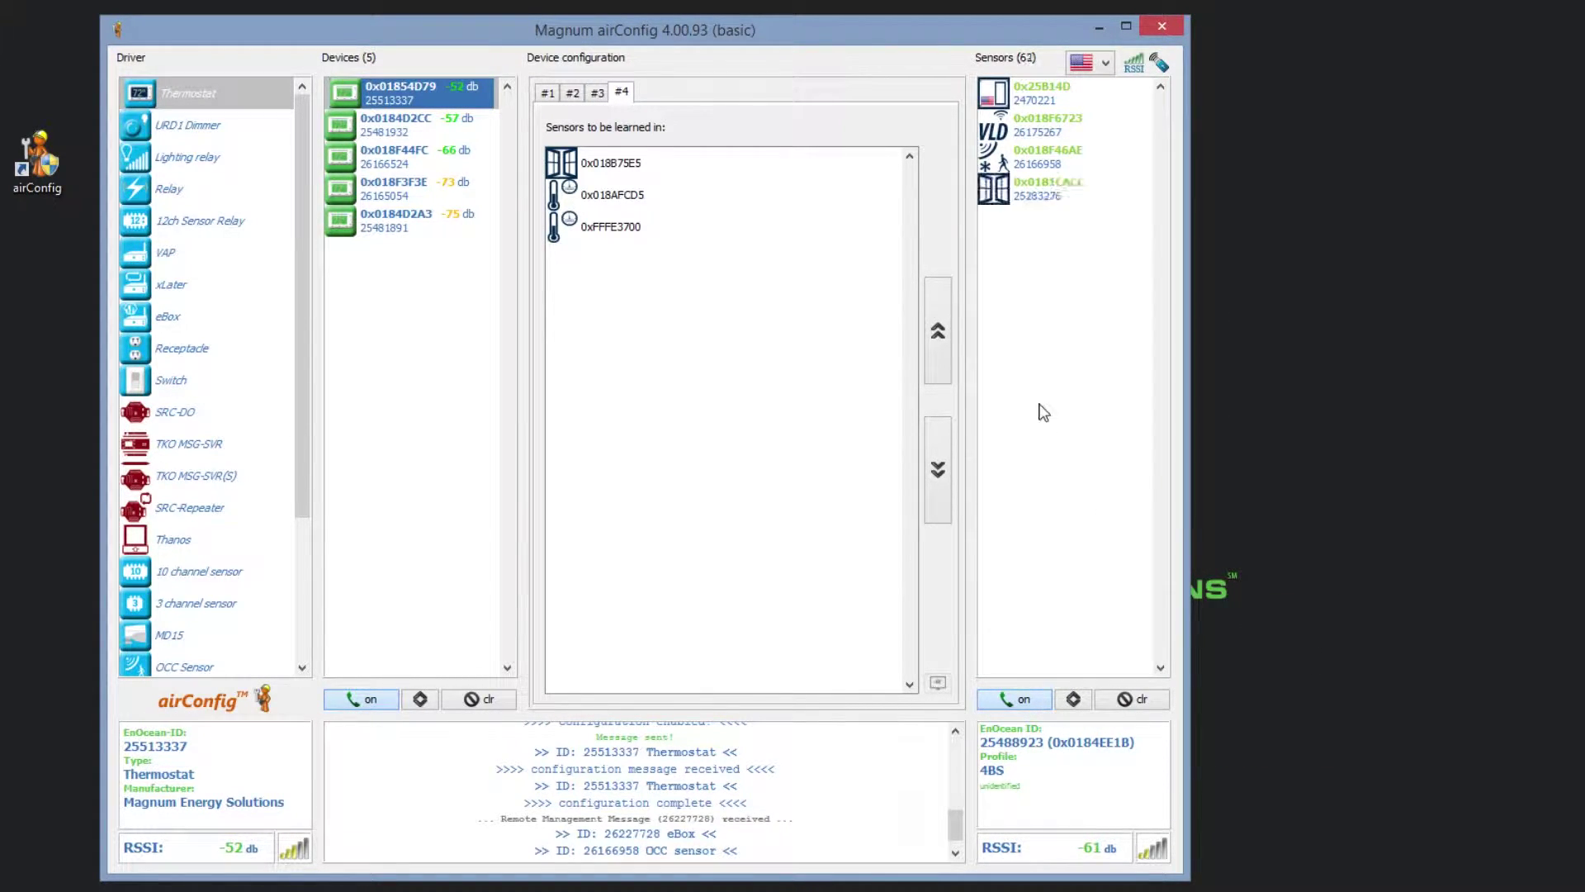
{"action": "right_click", "coordinate": [1090, 238]}
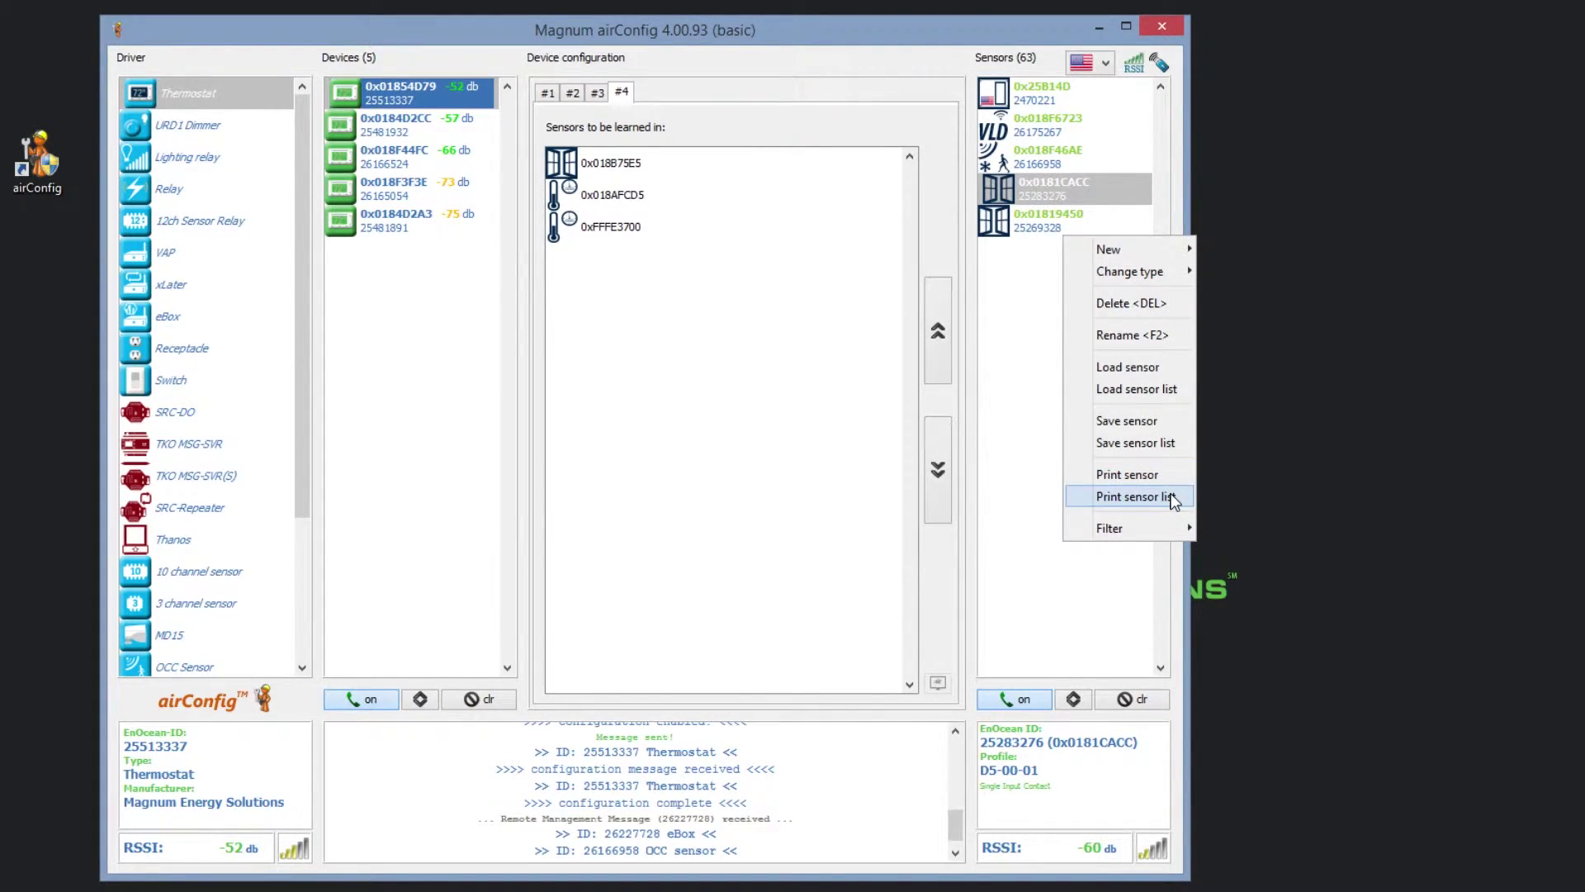
- Open the print dialog for the full 64-sensor list, sending to OneNote 2013
{"action": "left_click", "coordinate": [1174, 497]}
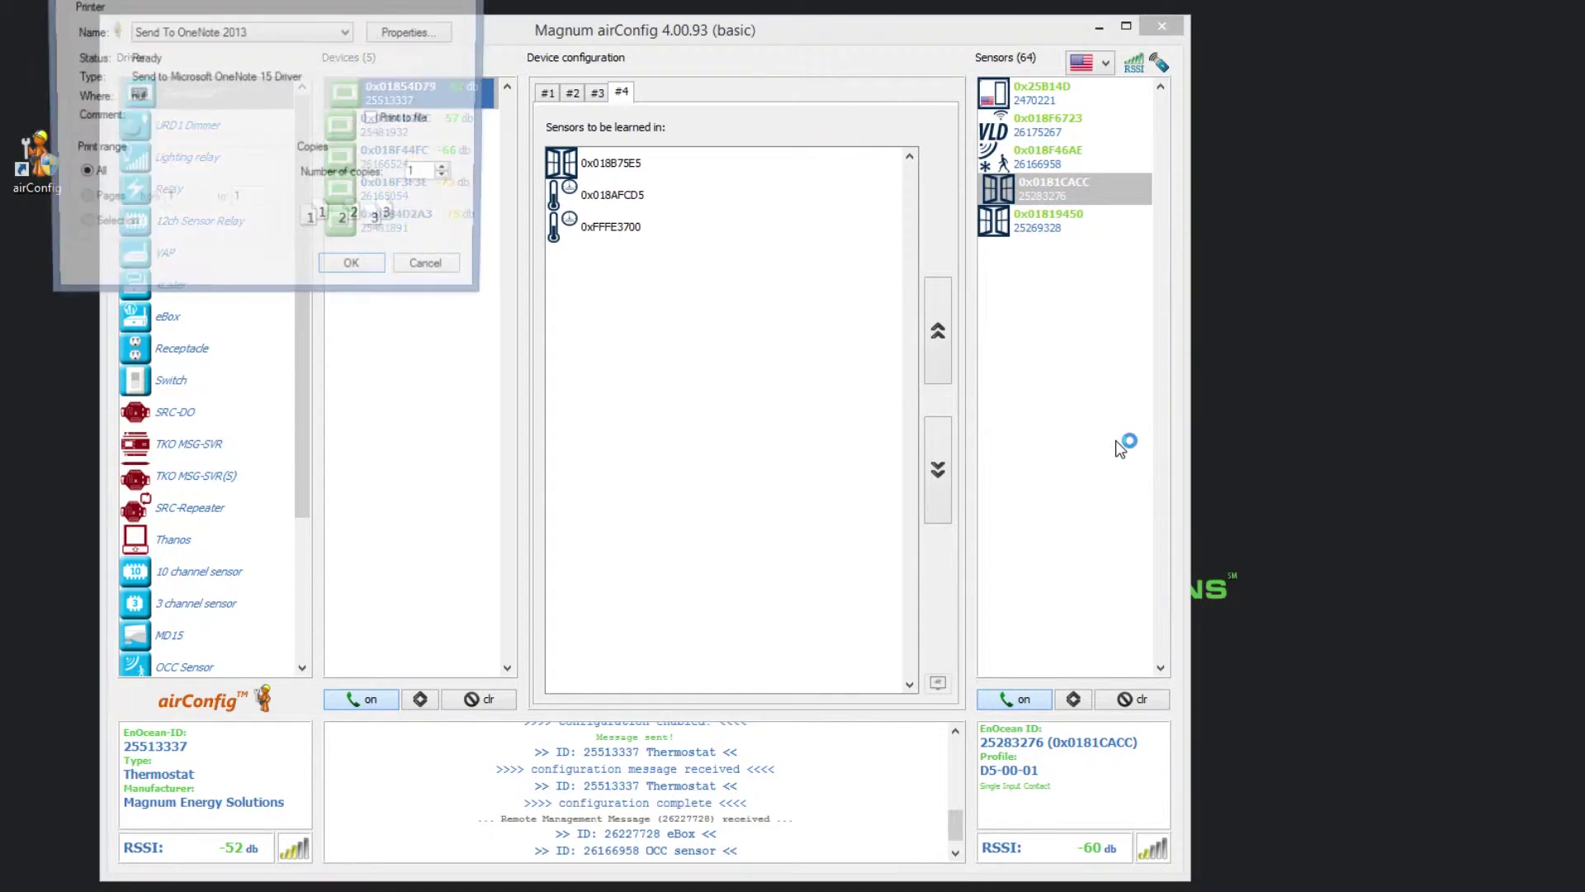